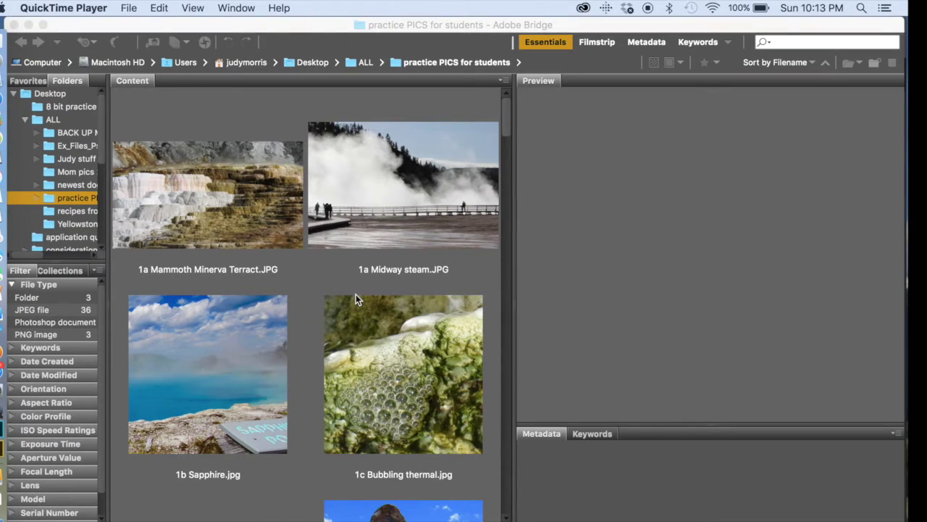
- In Bridge's 'practice PICS for students' folder, select the Todd, campus and moose '4e' photos
{"action": "left_click", "coordinate": [508, 111]}
{"action": "left_click_drag", "start_coordinate": [508, 132], "coordinate": [522, 329]}
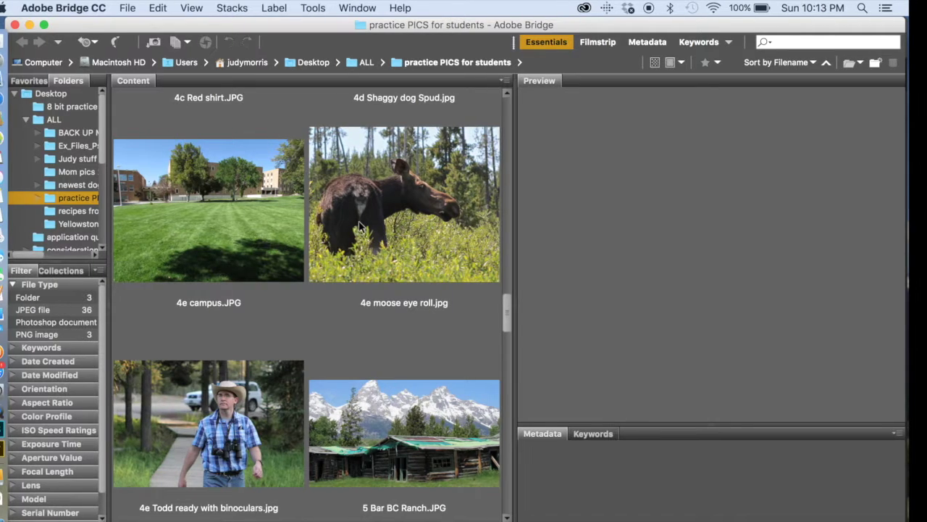
{"action": "left_click", "coordinate": [210, 434]}
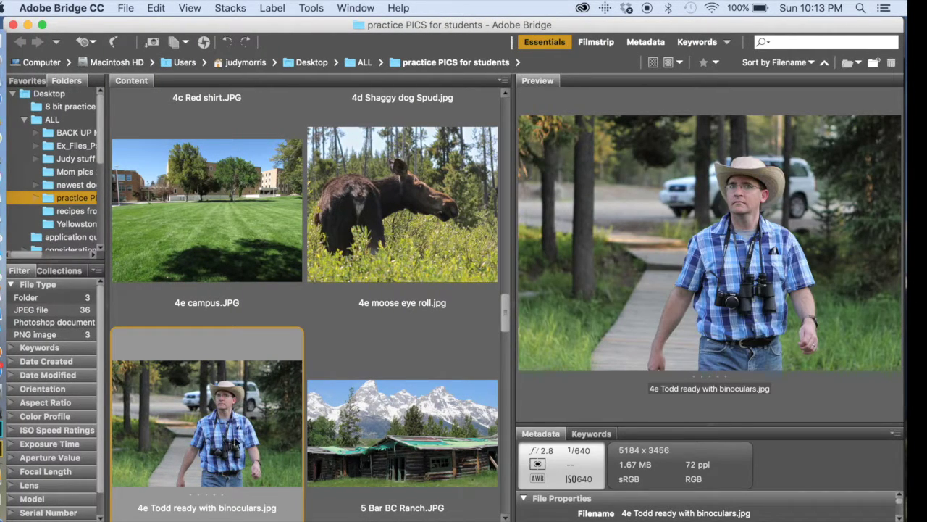
{"action": "left_click", "coordinate": [188, 229], "text": "super"}
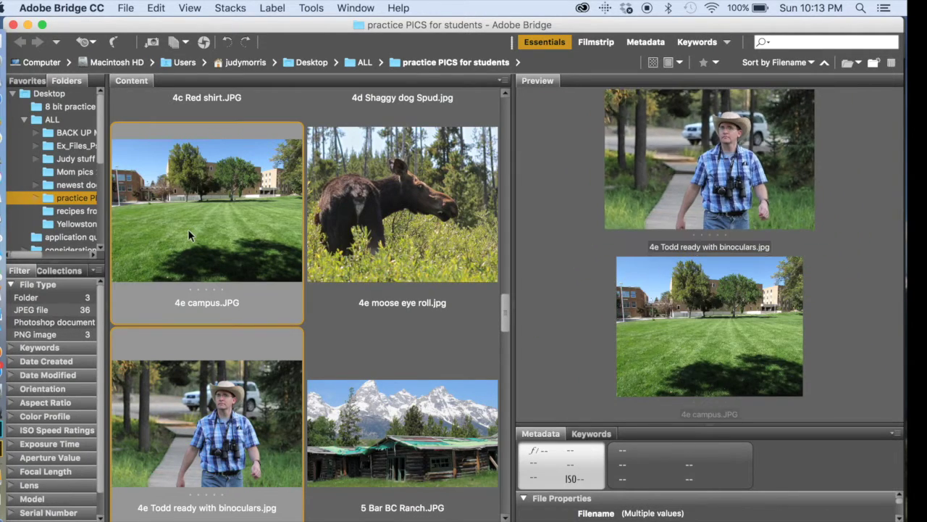
{"action": "left_click", "coordinate": [389, 220], "text": "super"}
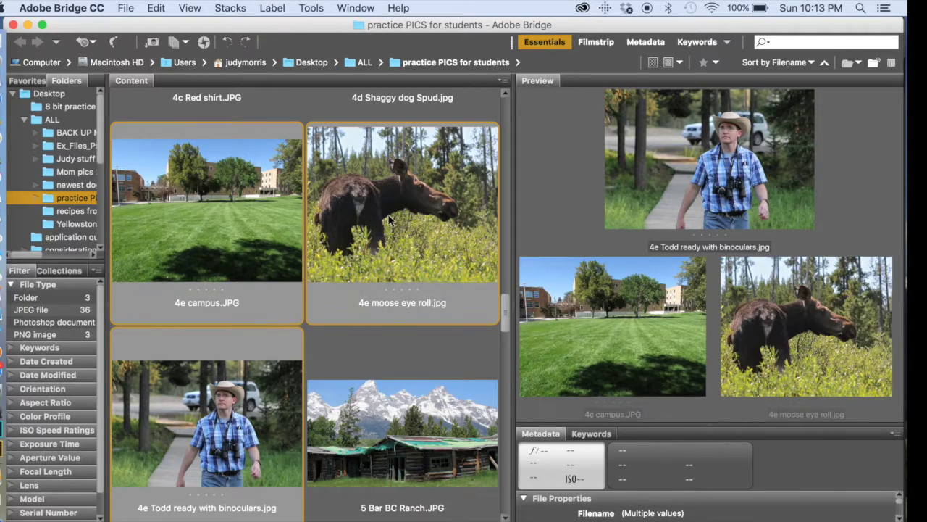
{"action": "left_click", "coordinate": [310, 8]}
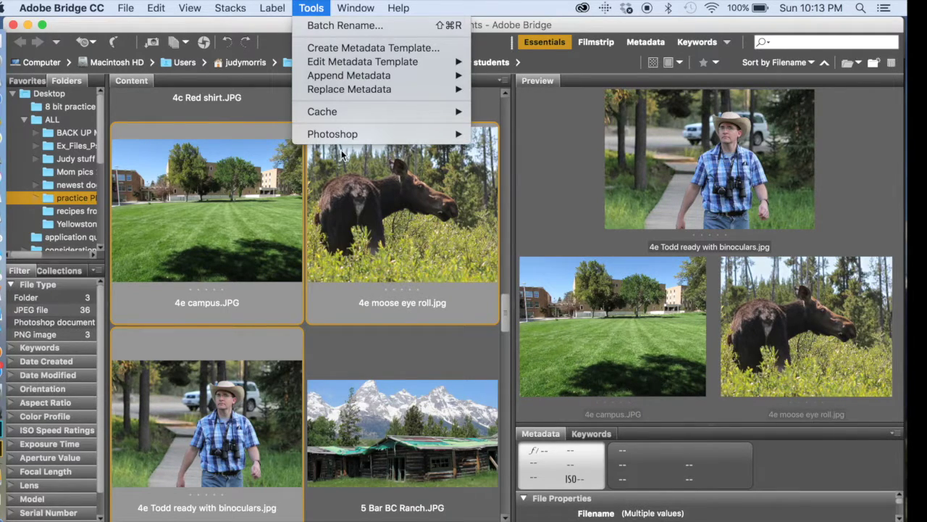
- Load the three selected photos into one new Photoshop document as separate layers
{"action": "mouse_move", "coordinate": [338, 139]}
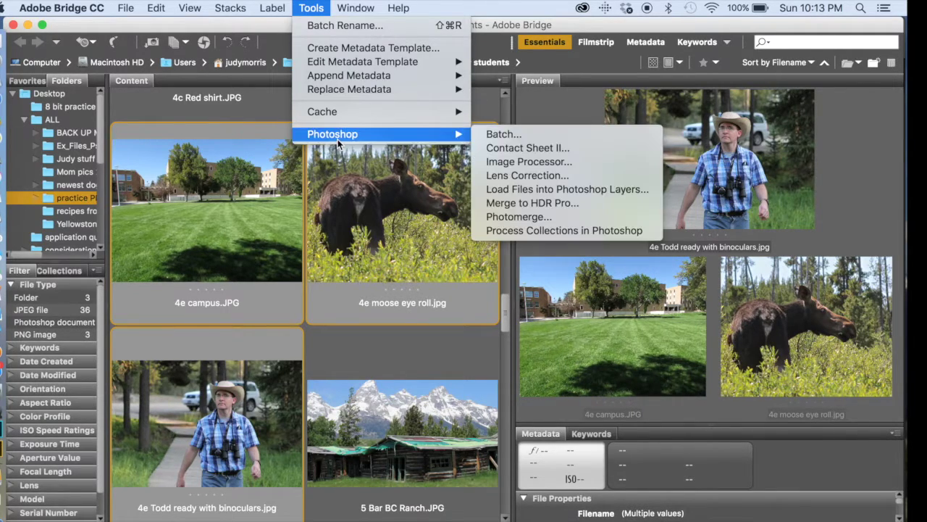
{"action": "left_click", "coordinate": [512, 191]}
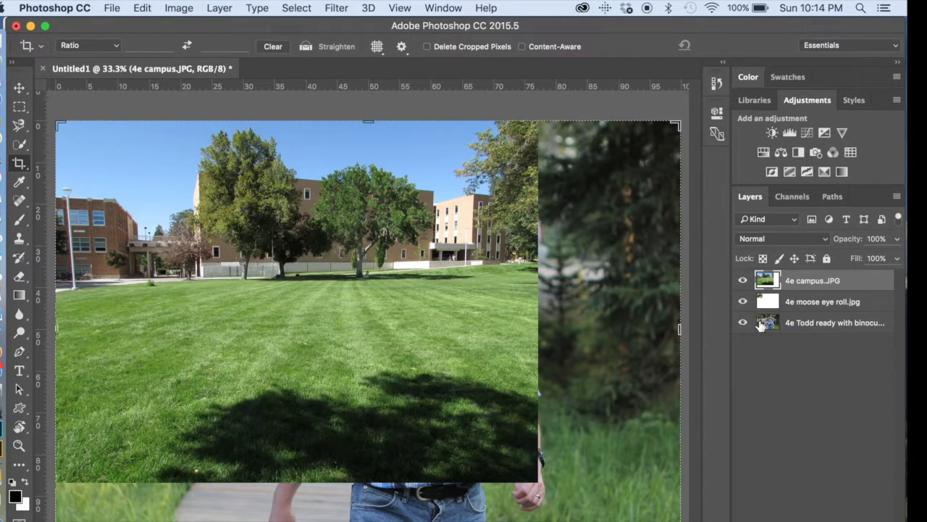
- Check each layer's content, then move the campus layer to the bottom of the stack
{"action": "left_click", "coordinate": [742, 282]}
{"action": "left_click", "coordinate": [743, 301]}
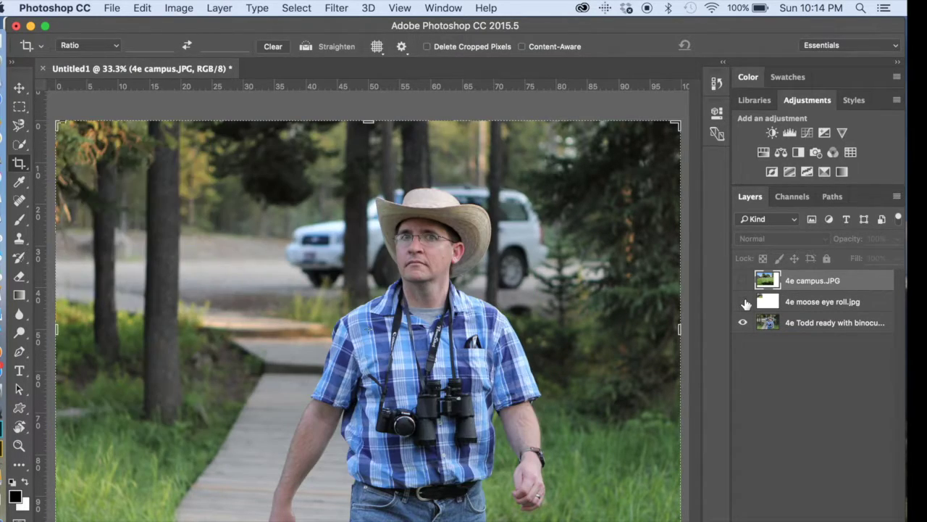
{"action": "left_click", "coordinate": [744, 302]}
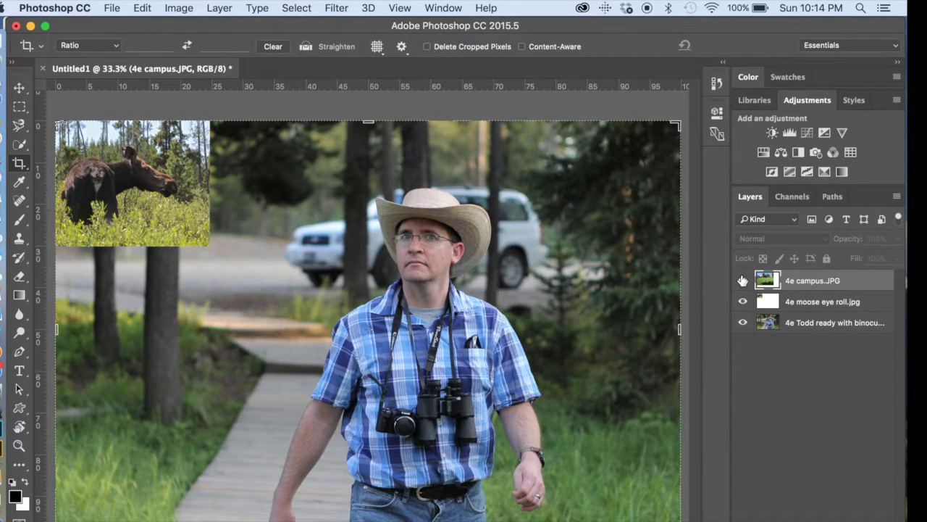
{"action": "left_click", "coordinate": [743, 281]}
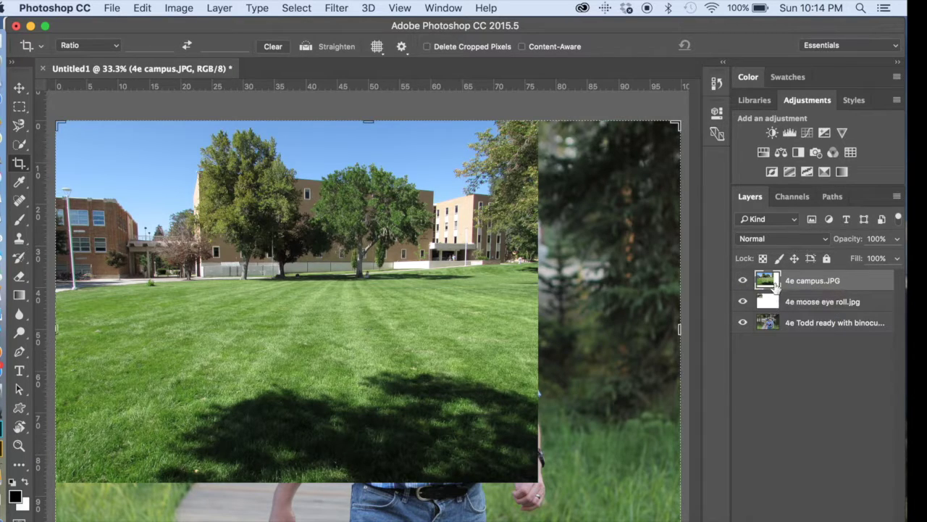
{"action": "left_click_drag", "start_coordinate": [769, 282], "coordinate": [767, 331]}
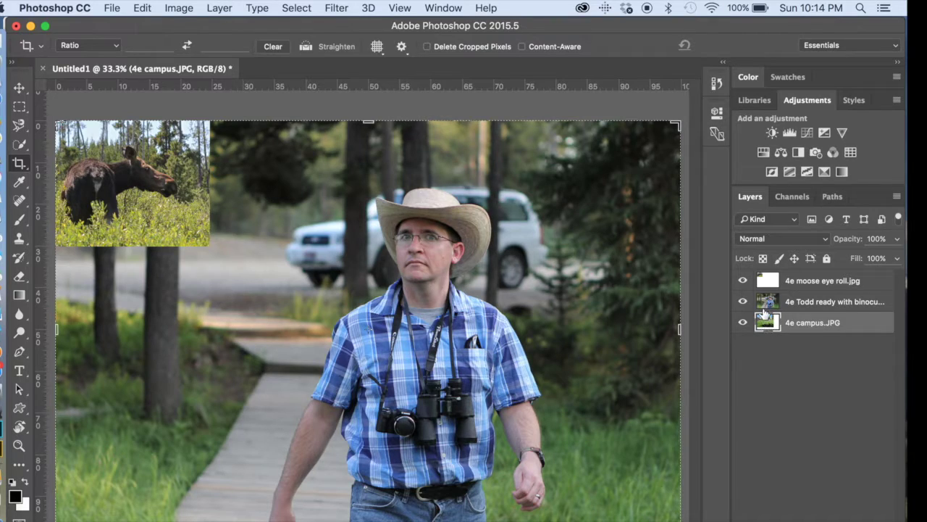
- Shift Todd's photo to the right with the Move tool, exposing campus grass
{"action": "left_click", "coordinate": [766, 302]}
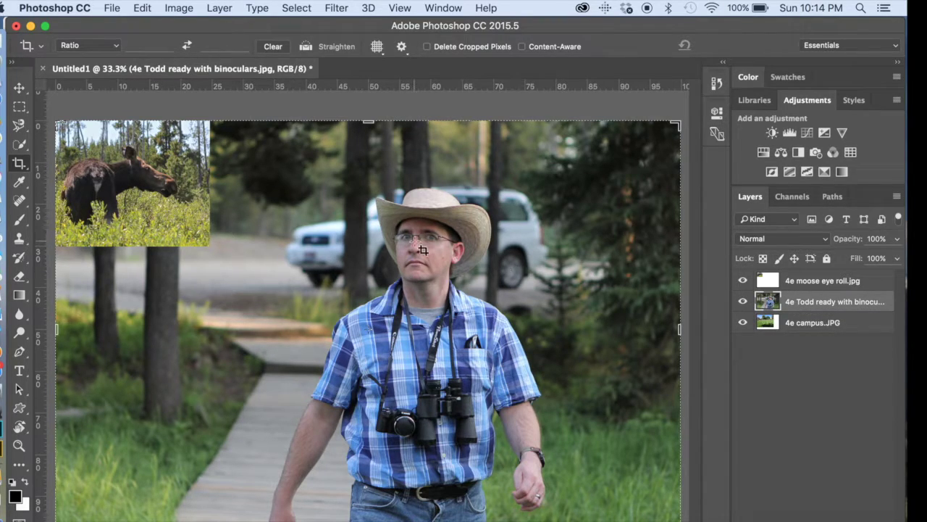
{"action": "key", "text": "v"}
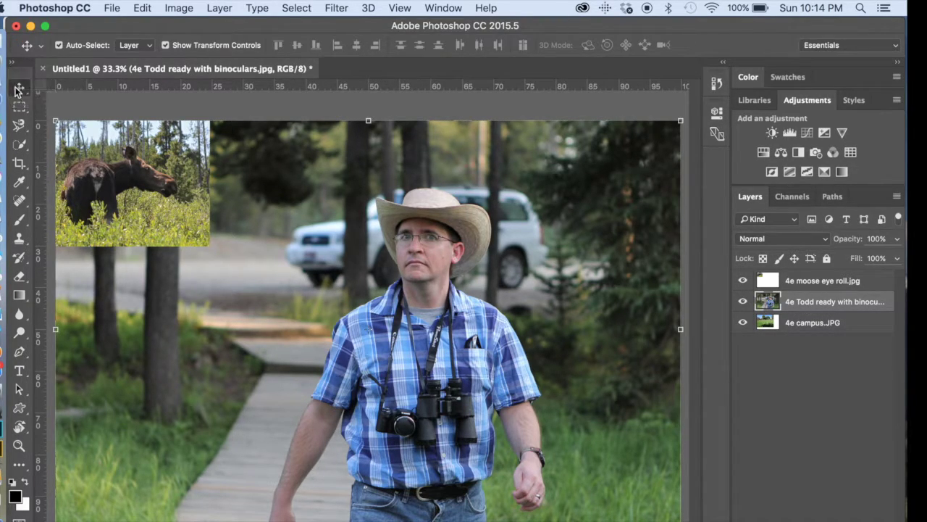
{"action": "left_click_drag", "start_coordinate": [303, 297], "coordinate": [383, 291]}
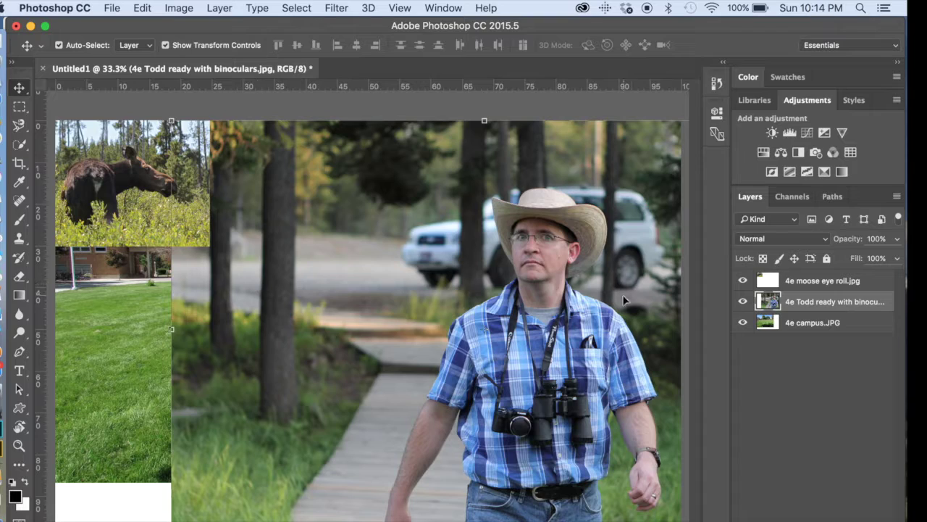
- Free-transform the moose layer to about 329% and place it left beside Todd
{"action": "left_click", "coordinate": [809, 282]}
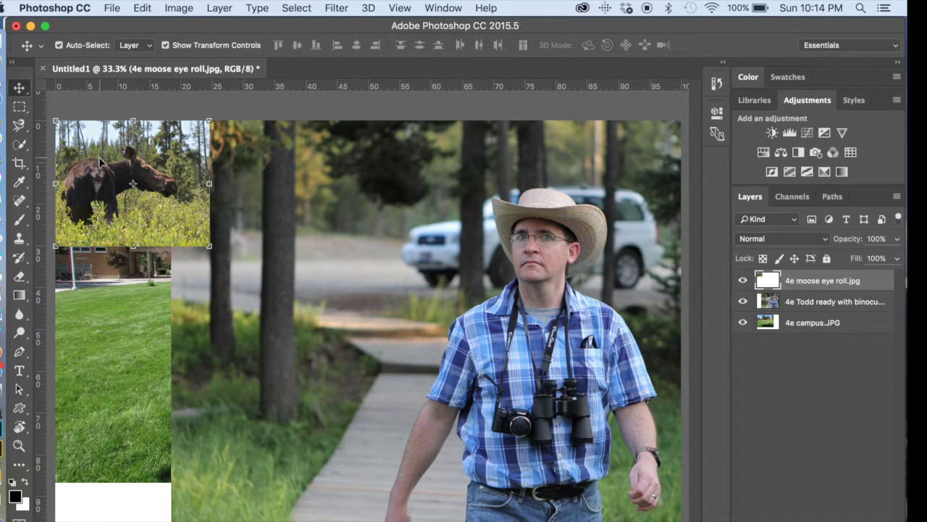
{"action": "key", "text": "super+t"}
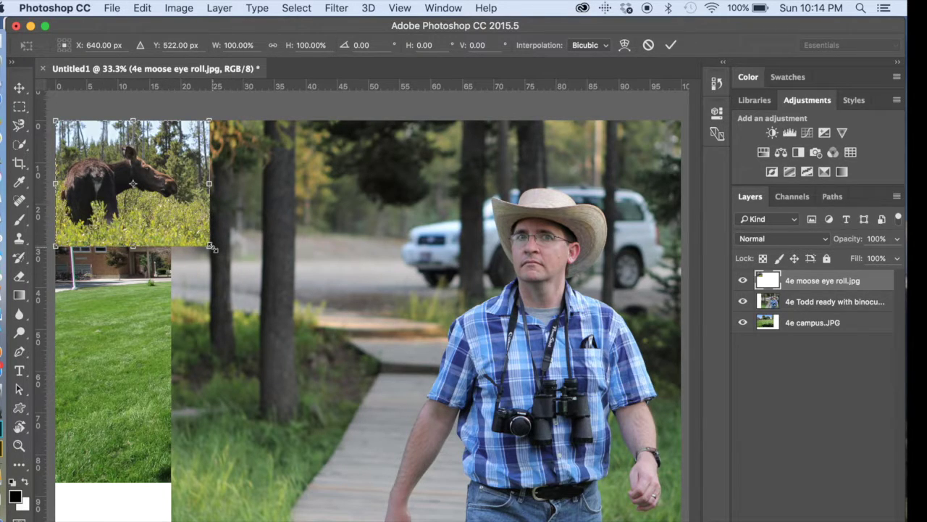
{"action": "left_click_drag", "start_coordinate": [211, 247], "coordinate": [568, 521]}
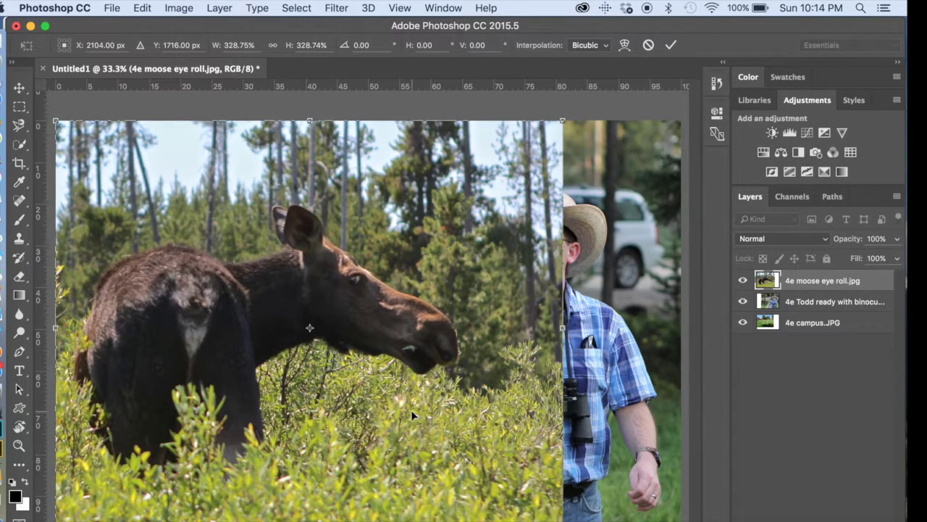
{"action": "left_click_drag", "start_coordinate": [412, 415], "coordinate": [344, 419]}
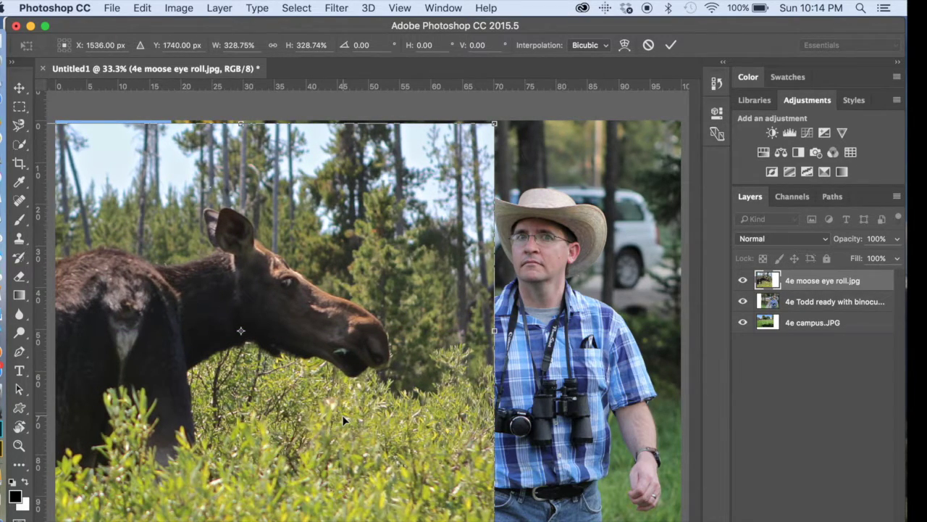
{"action": "key", "text": "super+0"}
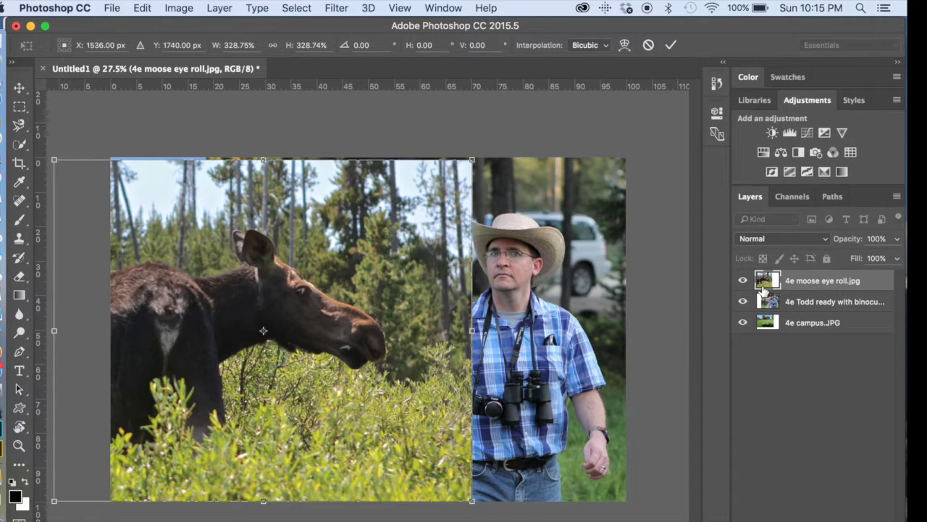
{"action": "key", "text": "Return"}
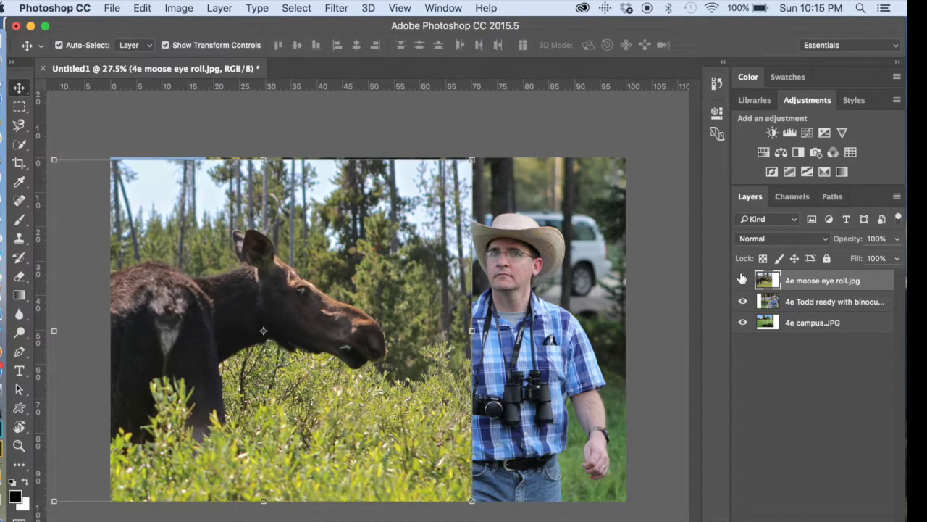
- Drag the moose layer below Todd's layer, keep its name, and select the Todd layer
{"action": "left_click_drag", "start_coordinate": [769, 281], "coordinate": [775, 307]}
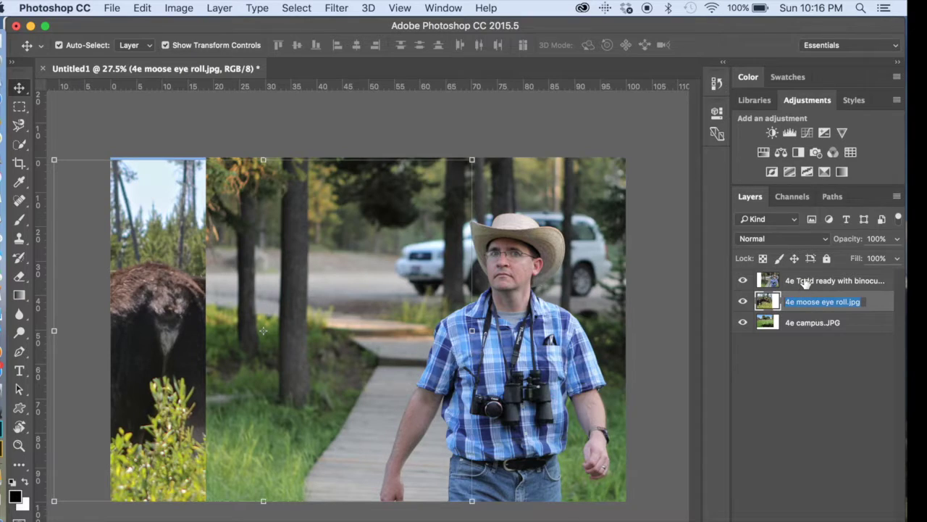
{"action": "key", "text": "Return"}
{"action": "left_click", "coordinate": [799, 282]}
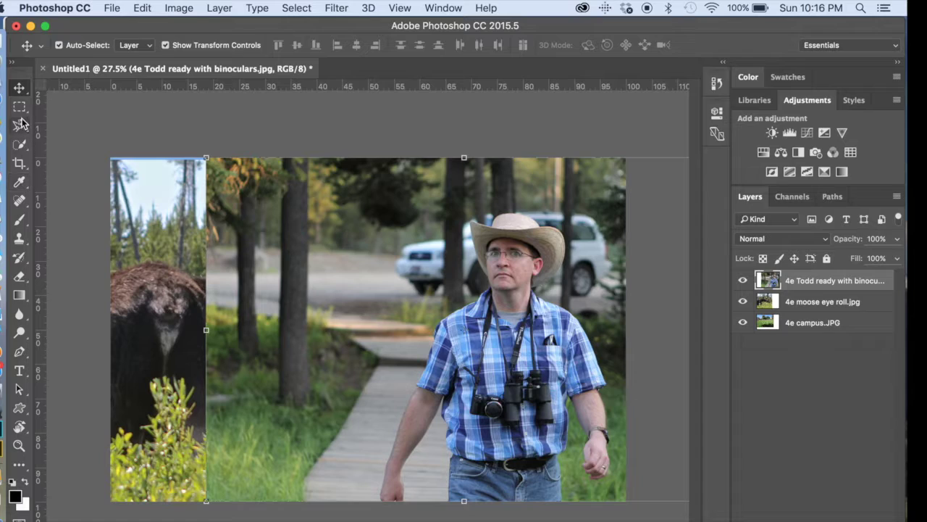
{"action": "left_click", "coordinate": [19, 150]}
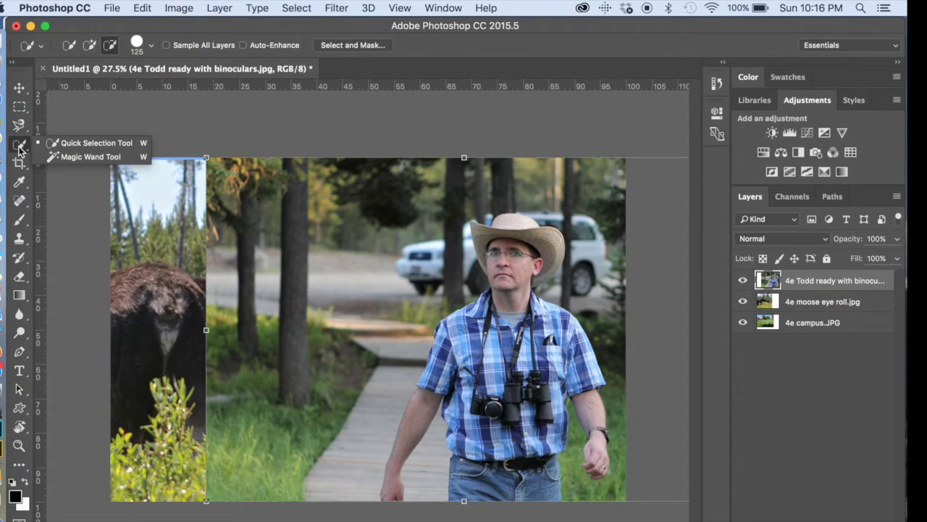
{"action": "left_click", "coordinate": [67, 147]}
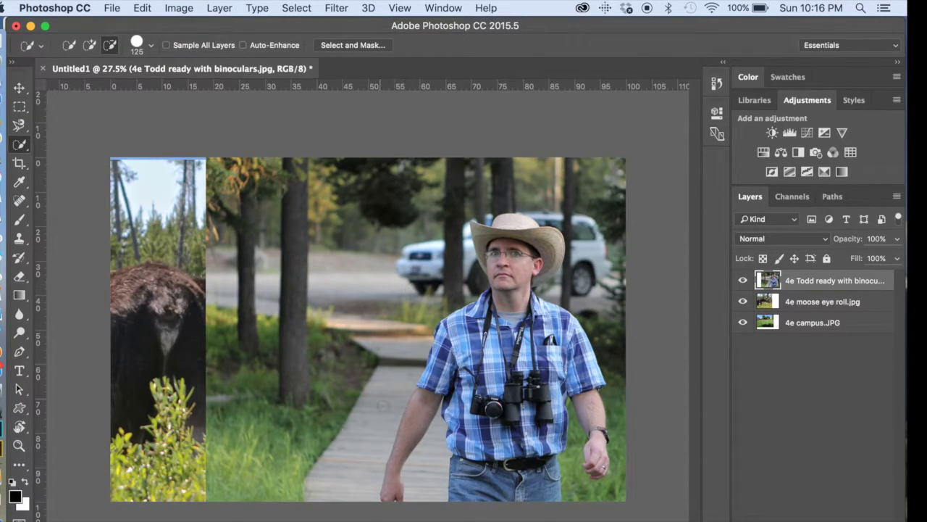
{"action": "mouse_move", "coordinate": [486, 475]}
{"action": "left_mouse_down"}
{"action": "mouse_move", "coordinate": [500, 499]}
{"action": "mouse_move", "coordinate": [481, 452]}
{"action": "mouse_move", "coordinate": [480, 389]}
{"action": "left_mouse_up"}
{"action": "mouse_move", "coordinate": [451, 351]}
{"action": "left_mouse_down"}
{"action": "mouse_move", "coordinate": [439, 355]}
{"action": "mouse_move", "coordinate": [420, 405]}
{"action": "left_mouse_up"}
{"action": "mouse_move", "coordinate": [507, 250]}
{"action": "left_mouse_down"}
{"action": "mouse_move", "coordinate": [515, 233]}
{"action": "mouse_move", "coordinate": [527, 323]}
{"action": "mouse_move", "coordinate": [583, 367]}
{"action": "mouse_move", "coordinate": [571, 397]}
{"action": "mouse_move", "coordinate": [594, 435]}
{"action": "mouse_move", "coordinate": [587, 293]}
{"action": "left_mouse_up"}
{"action": "key", "text": "super+z"}
{"action": "left_click", "coordinate": [19, 87]}
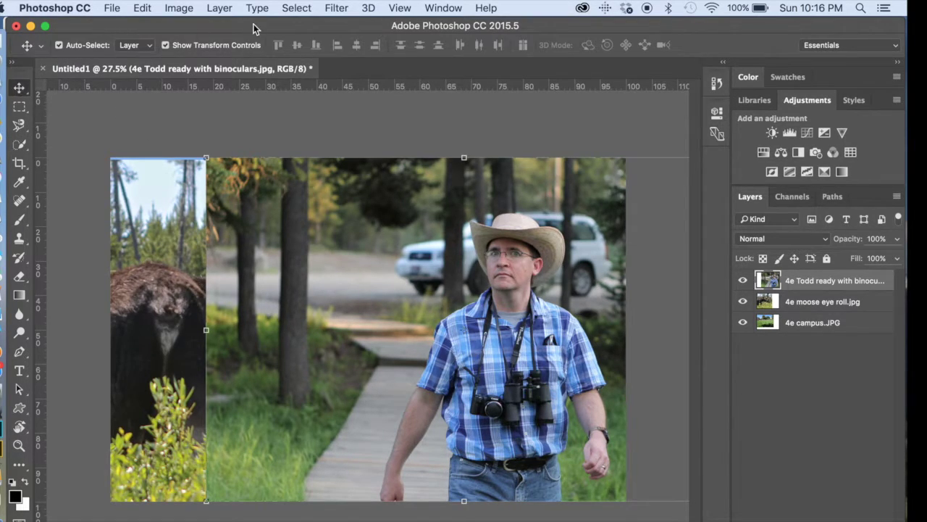
{"action": "left_click", "coordinate": [293, 8]}
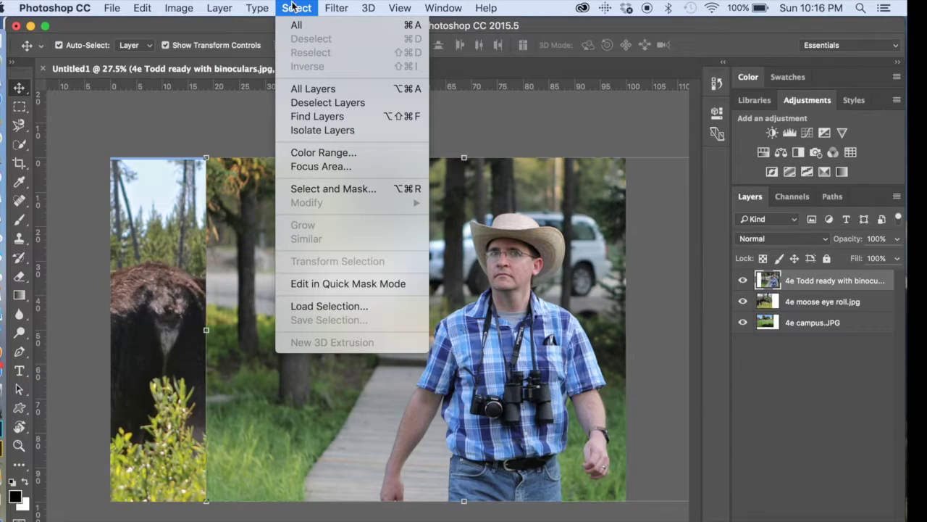
- Open Select and Mask and lower the red overlay opacity to 52%
{"action": "left_click", "coordinate": [321, 188]}
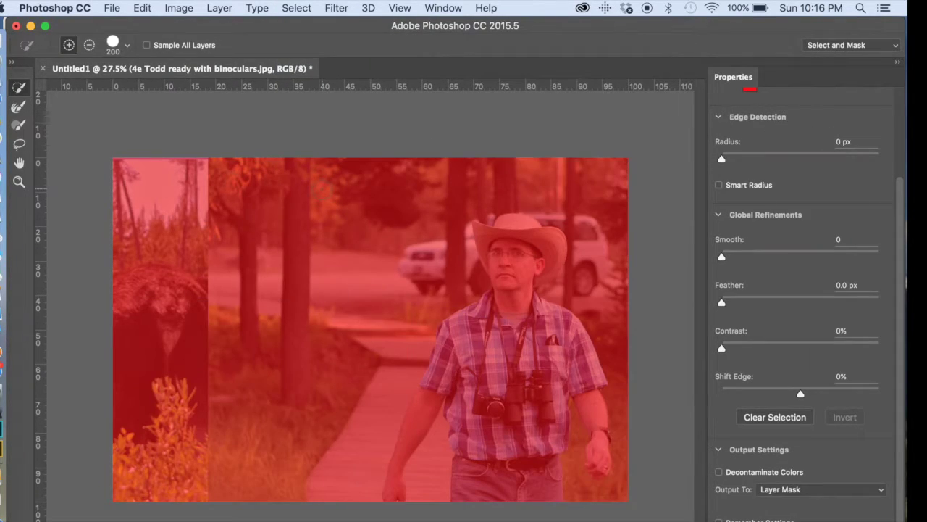
{"action": "scroll", "coordinate": [817, 208], "scroll_direction": "up", "scroll_amount": 5}
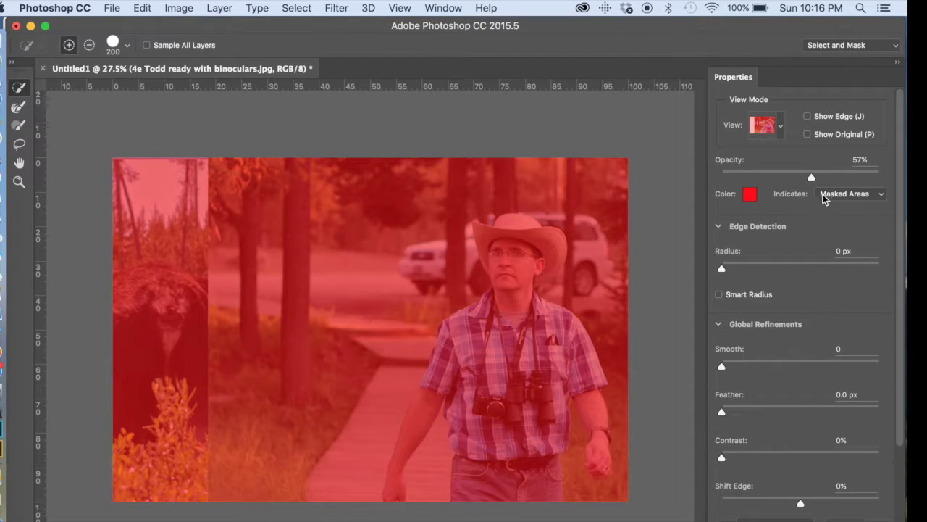
{"action": "mouse_move", "coordinate": [810, 177]}
{"action": "left_mouse_down"}
{"action": "mouse_move", "coordinate": [772, 179]}
{"action": "mouse_move", "coordinate": [865, 178]}
{"action": "mouse_move", "coordinate": [807, 179]}
{"action": "left_mouse_up"}
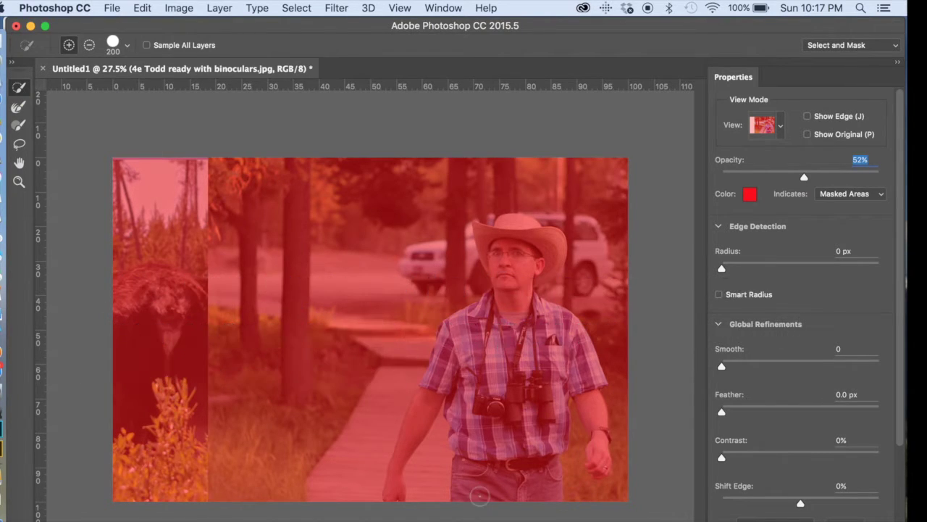
- Paint Todd's hat, head, shirt, binoculars and jeans into the selection with Quick Selection
{"action": "mouse_move", "coordinate": [479, 464]}
{"action": "left_mouse_down"}
{"action": "mouse_move", "coordinate": [472, 461]}
{"action": "mouse_move", "coordinate": [481, 490]}
{"action": "mouse_move", "coordinate": [475, 340]}
{"action": "mouse_move", "coordinate": [507, 308]}
{"action": "mouse_move", "coordinate": [516, 221]}
{"action": "left_mouse_up"}
{"action": "mouse_move", "coordinate": [512, 303]}
{"action": "left_mouse_down"}
{"action": "mouse_move", "coordinate": [532, 347]}
{"action": "mouse_move", "coordinate": [558, 344]}
{"action": "mouse_move", "coordinate": [572, 362]}
{"action": "mouse_move", "coordinate": [545, 376]}
{"action": "mouse_move", "coordinate": [536, 414]}
{"action": "mouse_move", "coordinate": [542, 497]}
{"action": "left_mouse_up"}
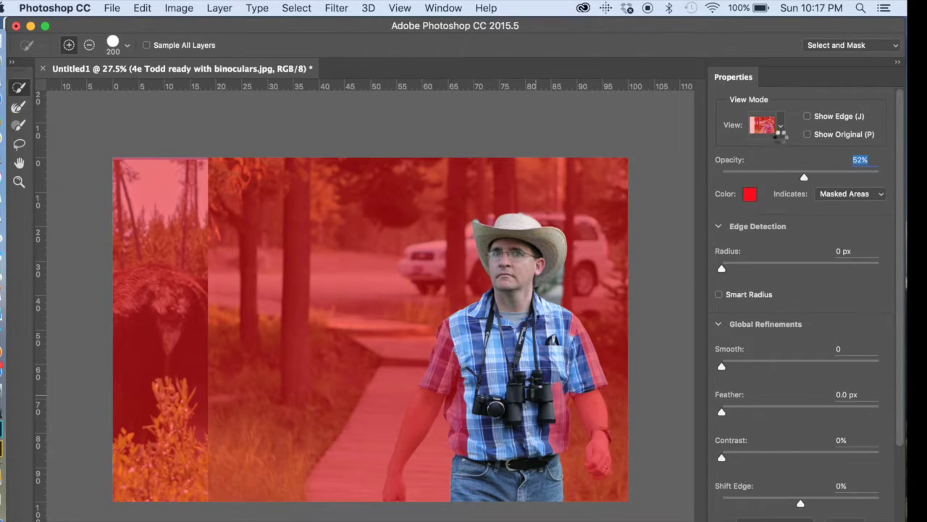
{"action": "left_click", "coordinate": [782, 127]}
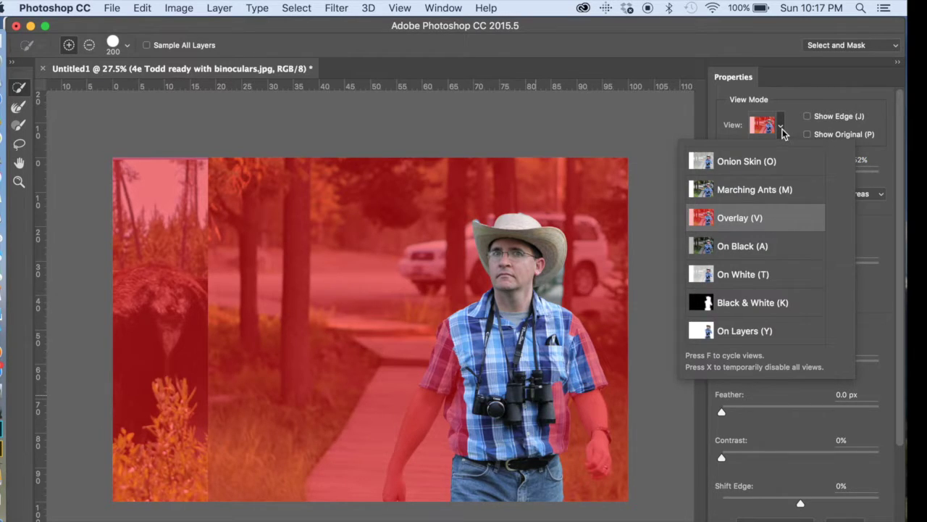
- With a smaller Quick Selection brush, add Todd's forearm, hand, left sleeve and both shirt sides
{"action": "left_click", "coordinate": [781, 131]}
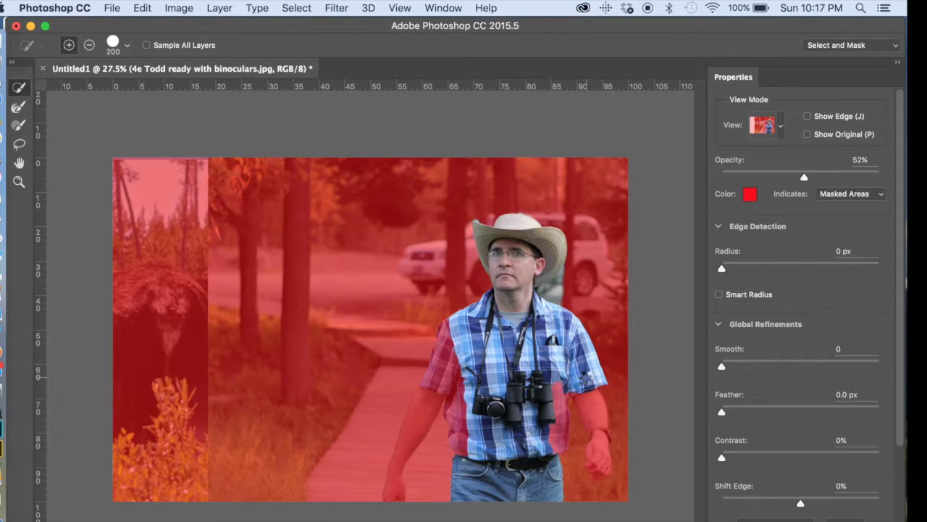
{"action": "key", "text": "bracketleft"}
{"action": "key", "text": "bracketleft"}
{"action": "key", "text": "bracketleft"}
{"action": "left_click", "coordinate": [594, 409]}
{"action": "left_click", "coordinate": [598, 452]}
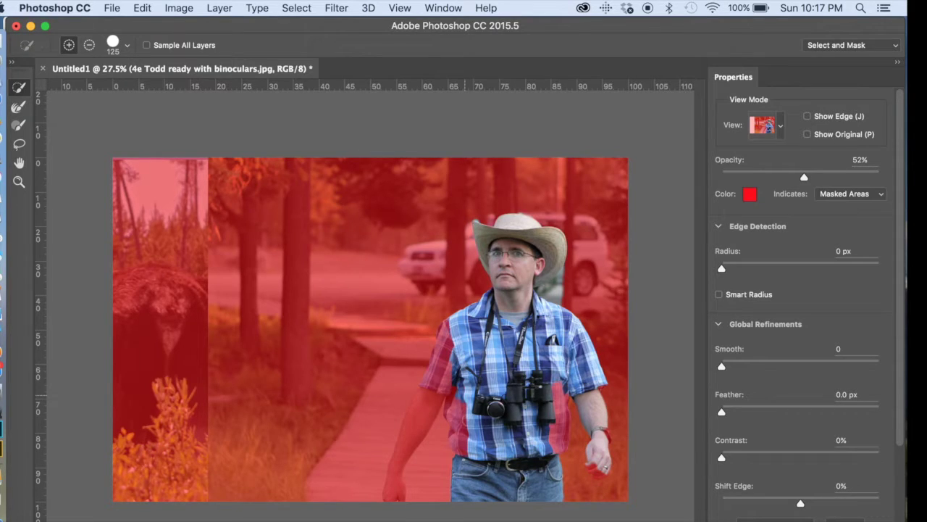
{"action": "left_click_drag", "start_coordinate": [464, 396], "coordinate": [460, 418]}
{"action": "key", "text": "bracketleft"}
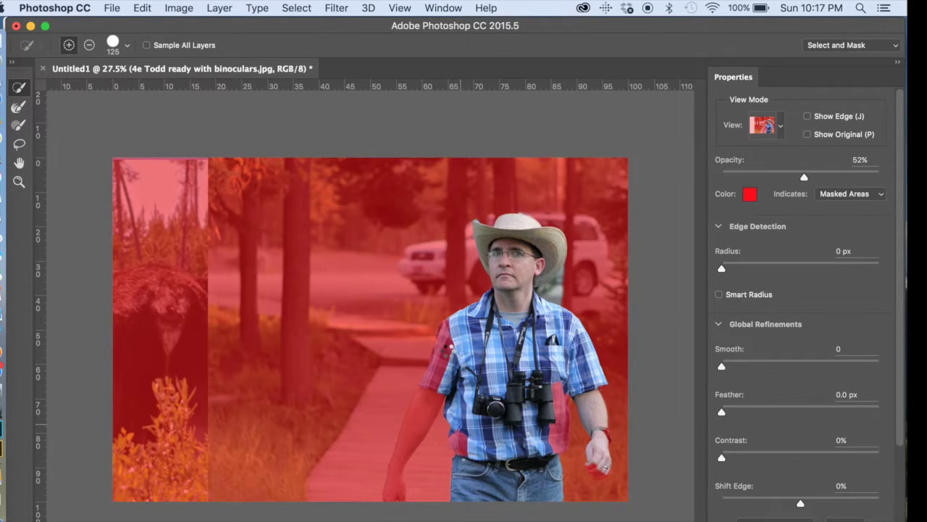
{"action": "key", "text": "bracketleft"}
{"action": "mouse_move", "coordinate": [443, 352]}
{"action": "left_mouse_down"}
{"action": "mouse_move", "coordinate": [441, 379]}
{"action": "mouse_move", "coordinate": [408, 434]}
{"action": "left_mouse_up"}
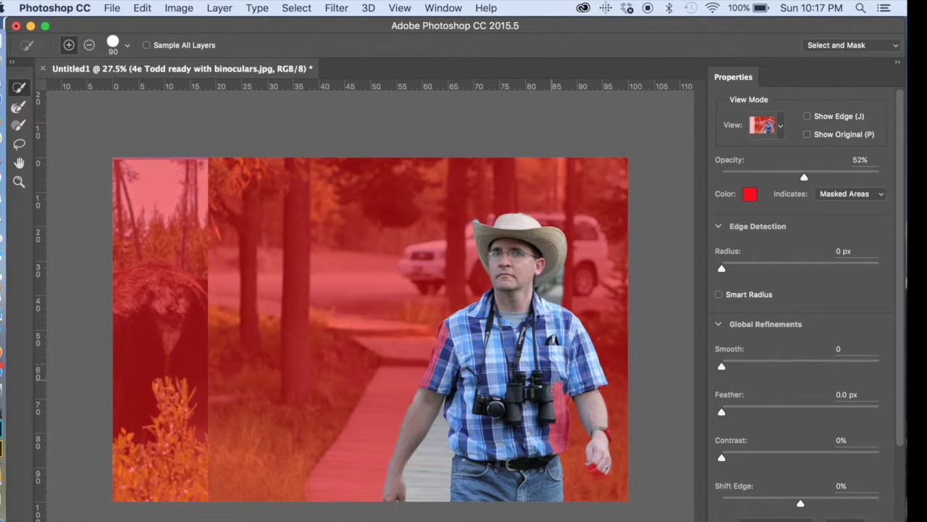
{"action": "left_click_drag", "start_coordinate": [551, 390], "coordinate": [576, 444]}
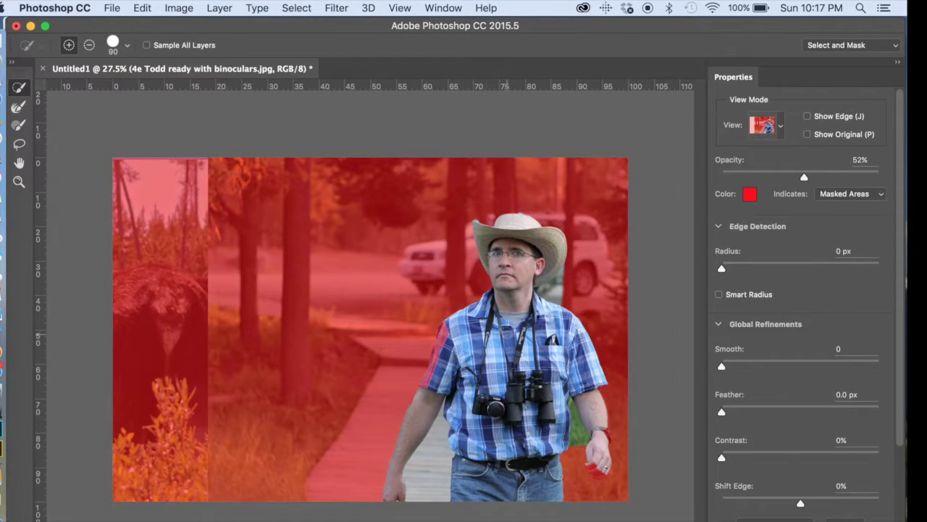
- Using the Brush tool with Alt, mask the elbow patch and the boardwalk strip beside the jeans
{"action": "left_click", "coordinate": [18, 131]}
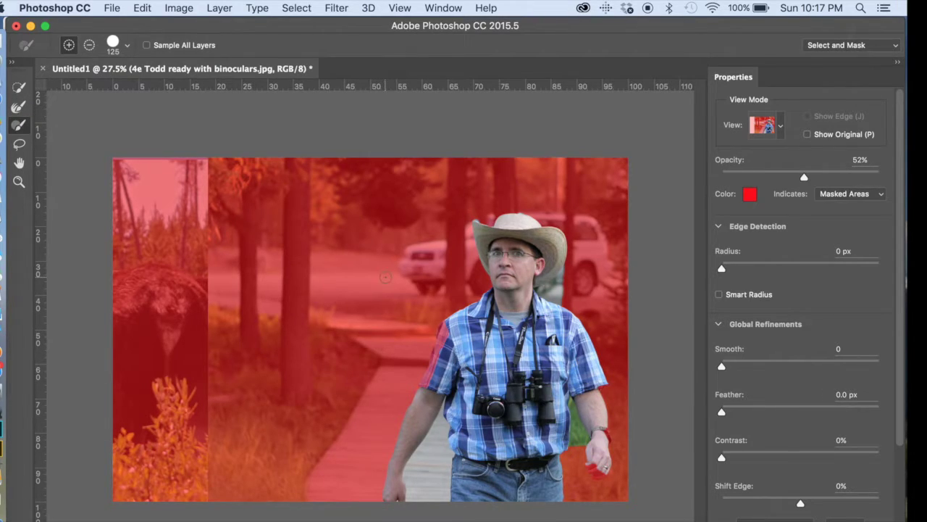
{"action": "key", "text": "alt"}
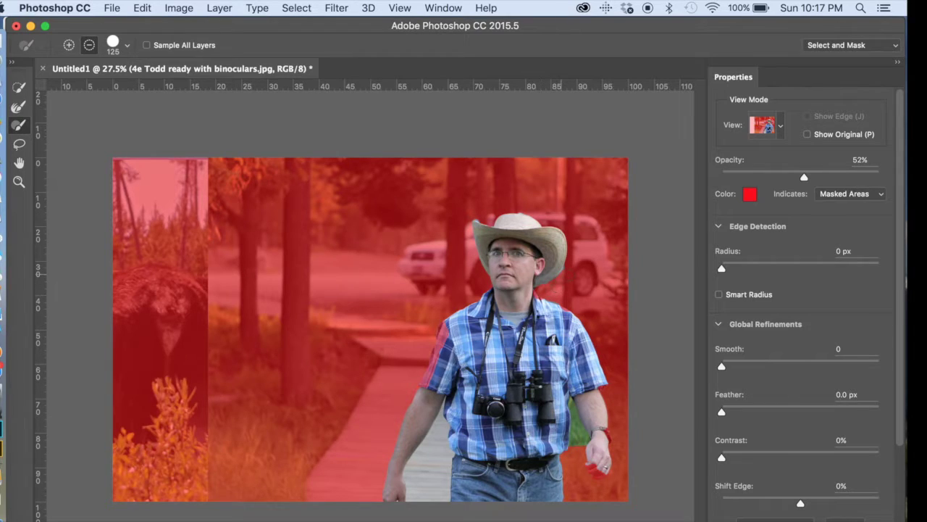
{"action": "key", "text": "alt"}
{"action": "left_click", "coordinate": [570, 403]}
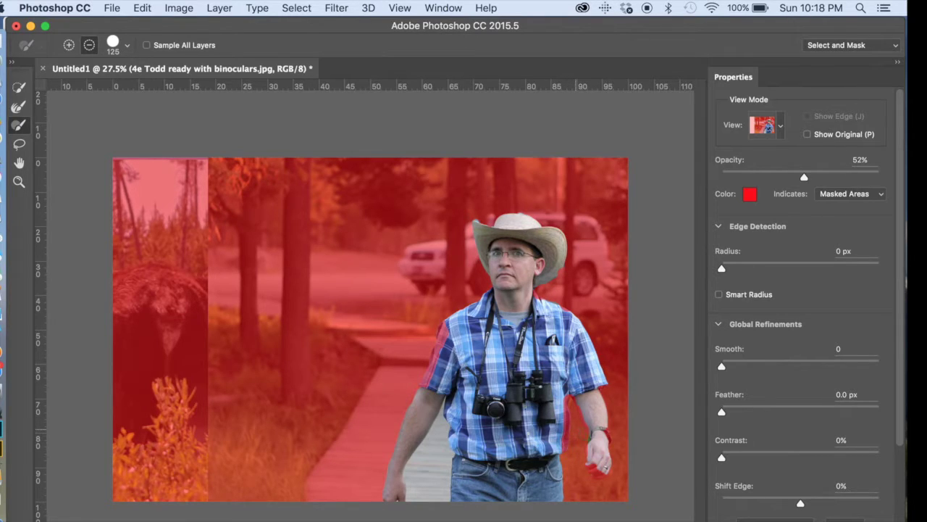
{"action": "key", "text": "alt"}
{"action": "left_click_drag", "start_coordinate": [439, 481], "coordinate": [444, 457]}
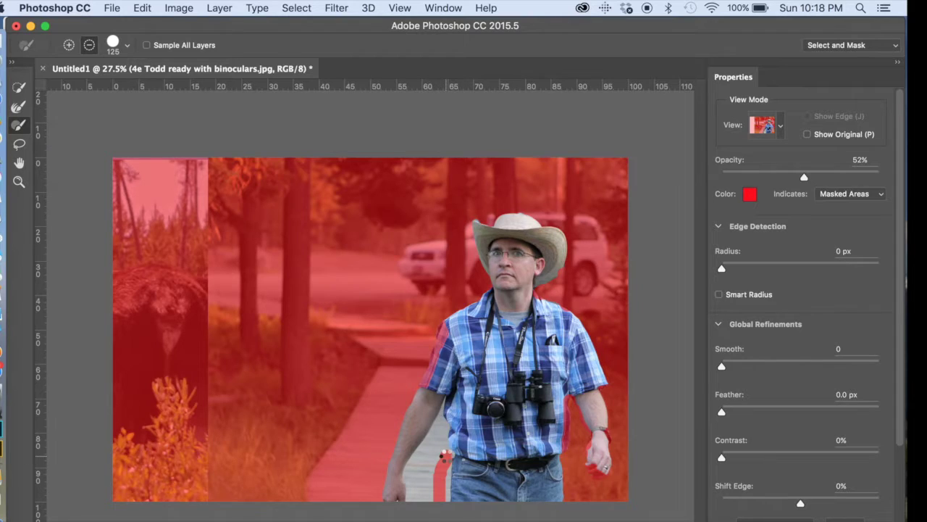
{"action": "key", "text": "]"}
{"action": "key", "text": "]"}
{"action": "key", "text": "]"}
{"action": "key", "text": "]"}
{"action": "key", "text": "]"}
{"action": "key", "text": "]"}
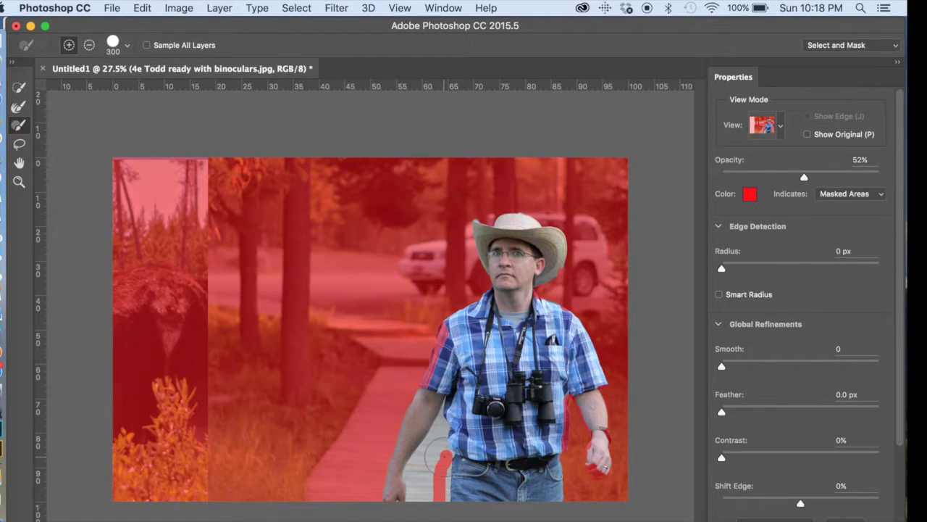
{"action": "key", "text": "alt"}
{"action": "mouse_move", "coordinate": [434, 469]}
{"action": "left_mouse_down"}
{"action": "mouse_move", "coordinate": [424, 486]}
{"action": "mouse_move", "coordinate": [437, 455]}
{"action": "left_mouse_up"}
{"action": "key", "text": "bracketleft"}
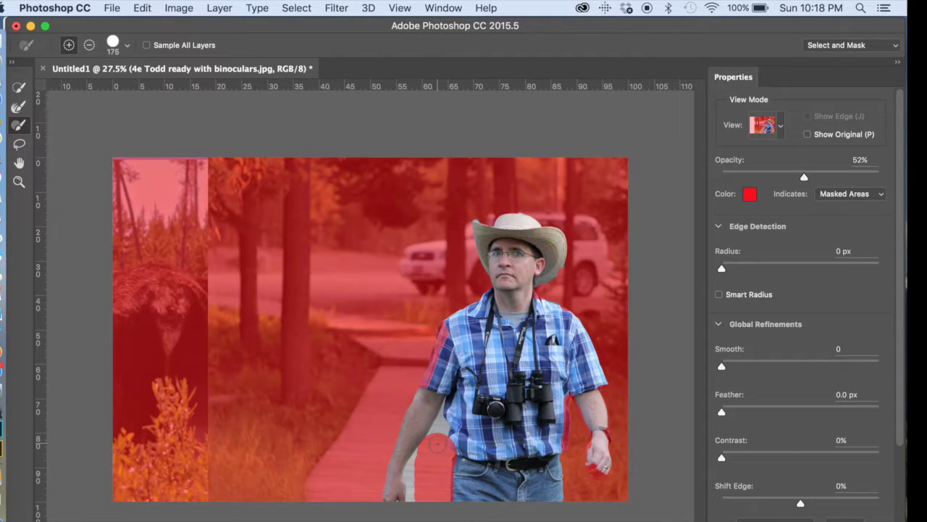
{"action": "key", "text": "alt"}
{"action": "mouse_move", "coordinate": [437, 444]}
{"action": "left_mouse_down"}
{"action": "mouse_move", "coordinate": [441, 417]}
{"action": "mouse_move", "coordinate": [403, 495]}
{"action": "left_mouse_up"}
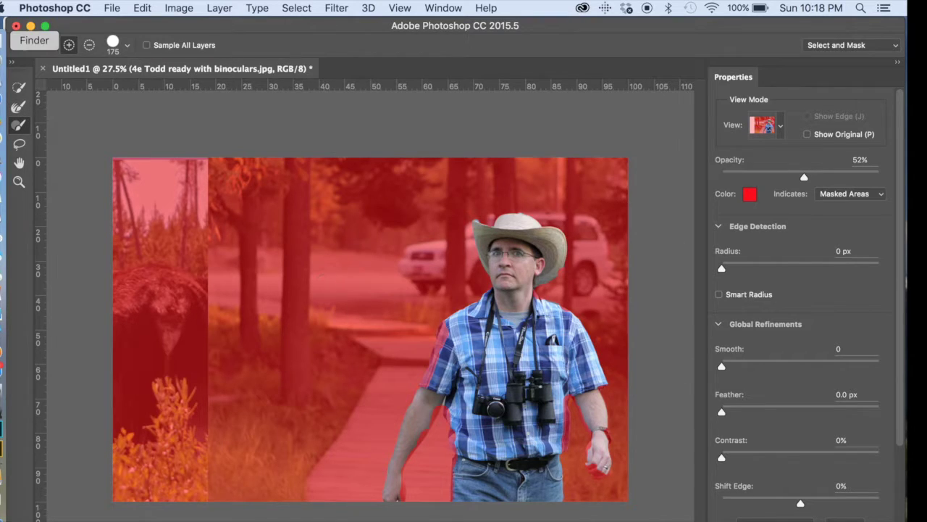
- Refine the mask along Todd's sleeve edge with an enlarged Refine Edge Brush
{"action": "left_click", "coordinate": [21, 107]}
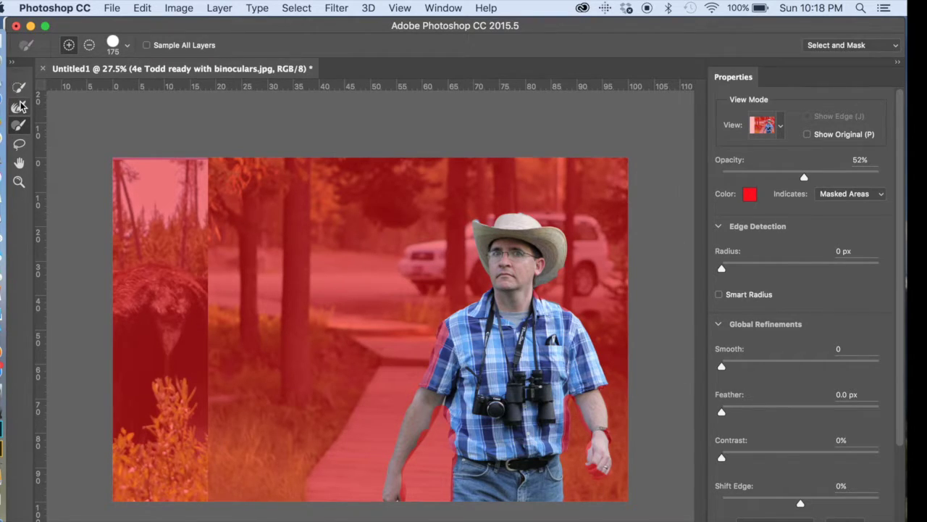
{"action": "left_click", "coordinate": [20, 106]}
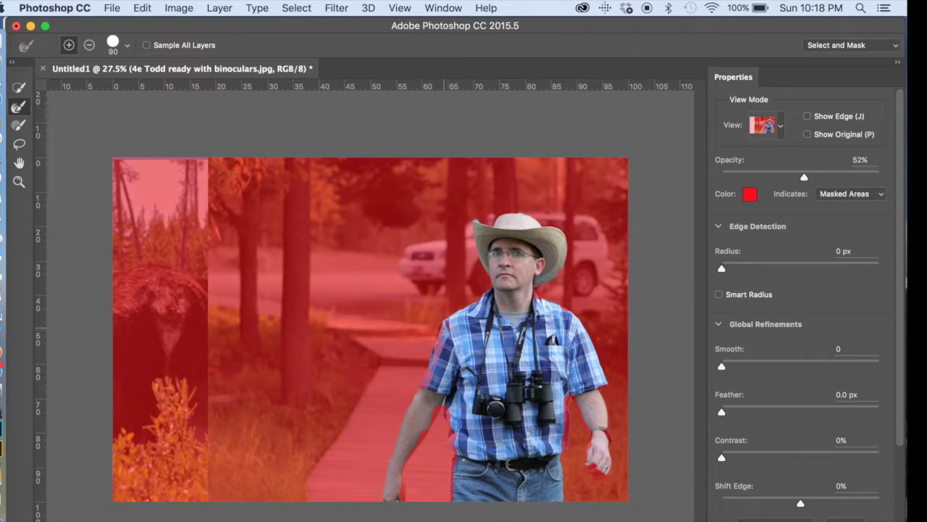
{"action": "key", "text": "bracketright"}
{"action": "left_click_drag", "start_coordinate": [444, 327], "coordinate": [423, 384]}
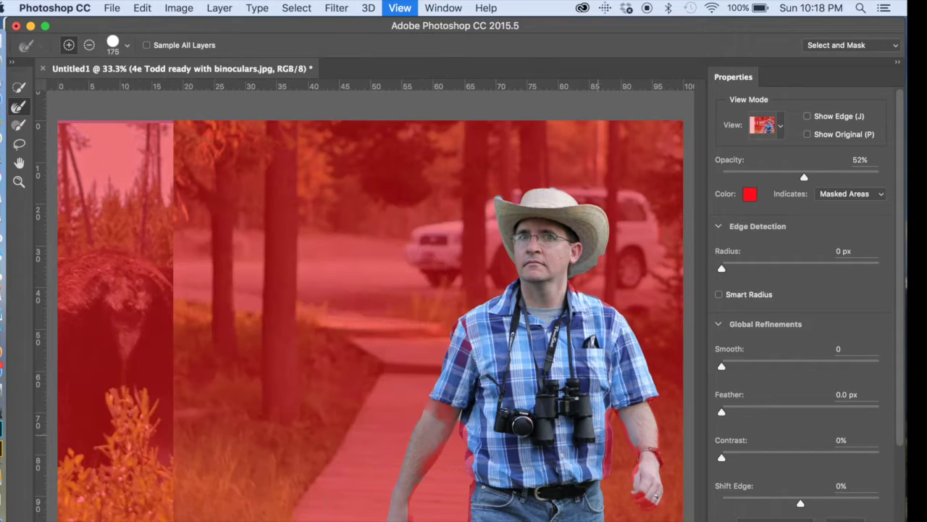
- Zoom in on Todd and refine the red fringe along his upper arm and shirt's left edge
{"action": "key", "text": "super+equal"}
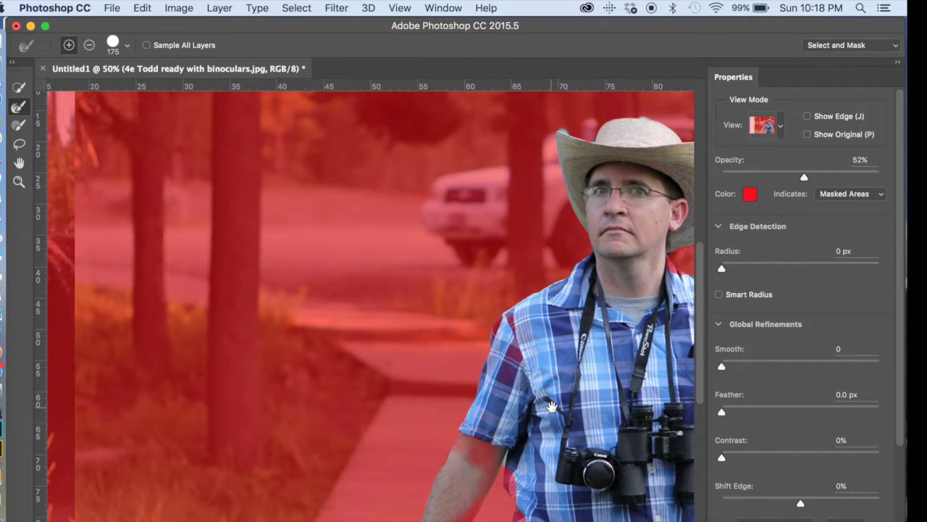
{"action": "left_click_drag", "start_coordinate": [550, 407], "coordinate": [346, 333]}
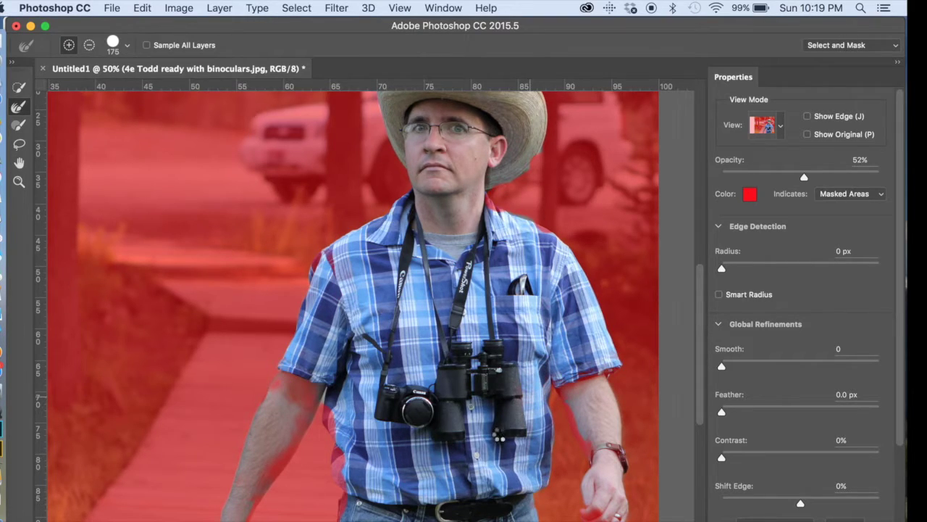
{"action": "left_click_drag", "start_coordinate": [501, 432], "coordinate": [450, 265]}
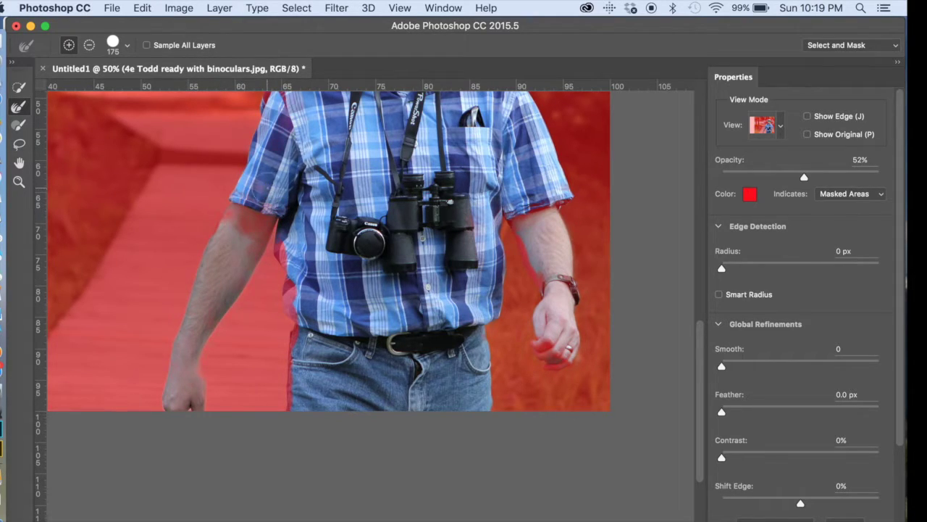
{"action": "left_click_drag", "start_coordinate": [266, 190], "coordinate": [224, 229]}
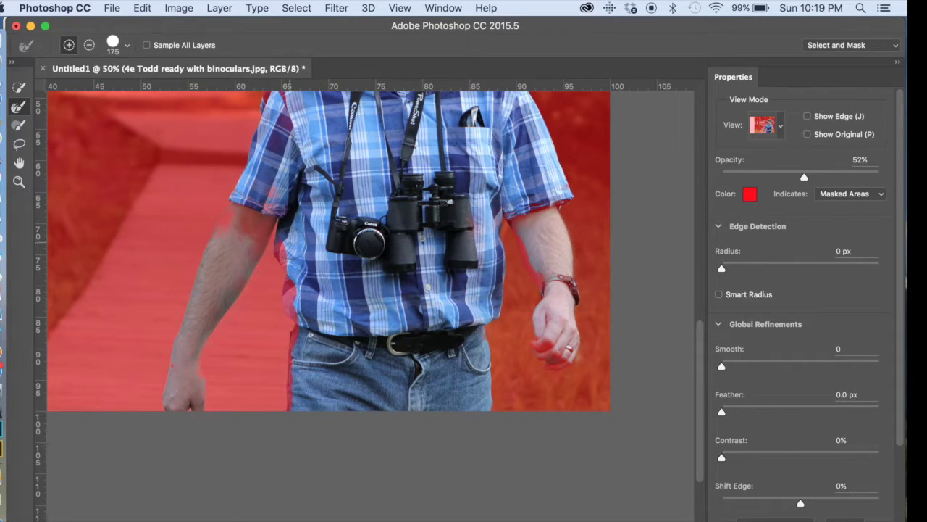
{"action": "mouse_move", "coordinate": [288, 236]}
{"action": "left_mouse_down"}
{"action": "mouse_move", "coordinate": [297, 308]}
{"action": "mouse_move", "coordinate": [290, 376]}
{"action": "left_mouse_up"}
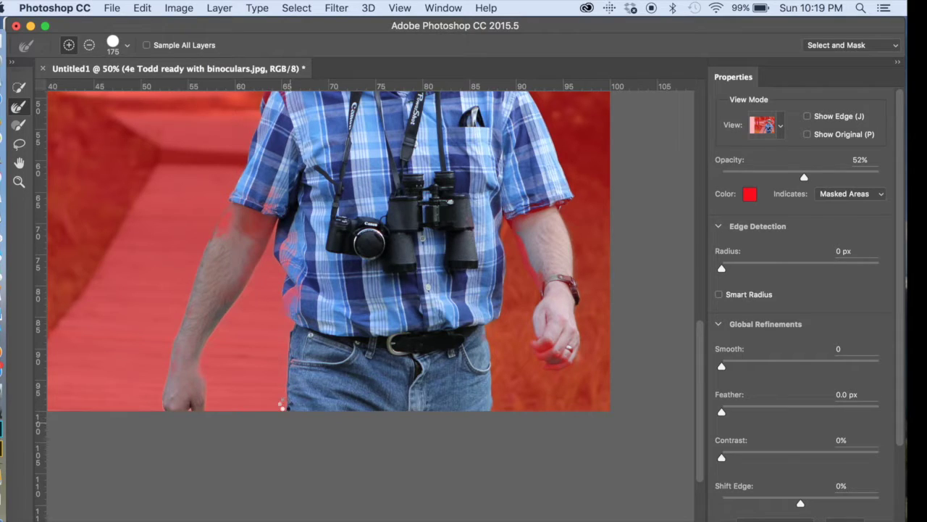
{"action": "left_click_drag", "start_coordinate": [297, 315], "coordinate": [307, 273]}
- Brush the shirt's left edge and the hand and fingers back into the selection
{"action": "left_click", "coordinate": [20, 125]}
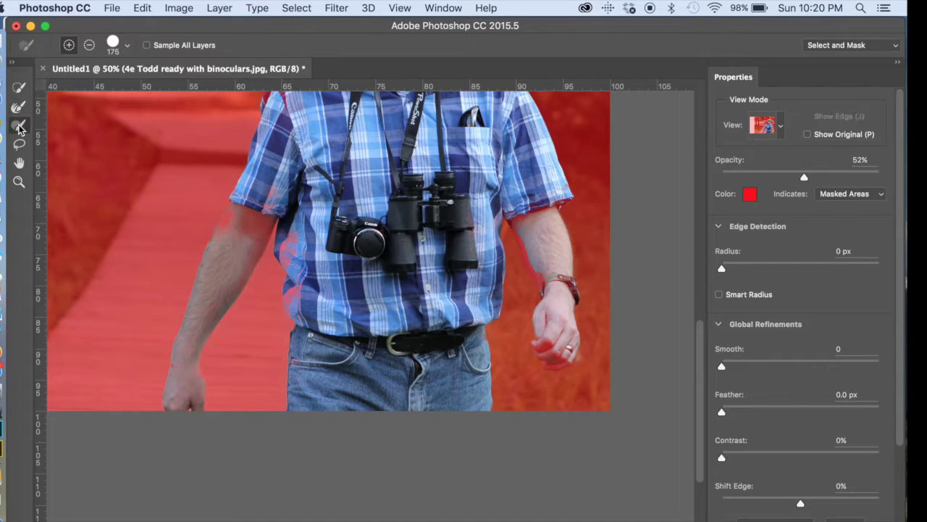
{"action": "mouse_move", "coordinate": [290, 264]}
{"action": "left_mouse_down"}
{"action": "mouse_move", "coordinate": [293, 308]}
{"action": "mouse_move", "coordinate": [277, 221]}
{"action": "mouse_move", "coordinate": [226, 230]}
{"action": "left_mouse_up"}
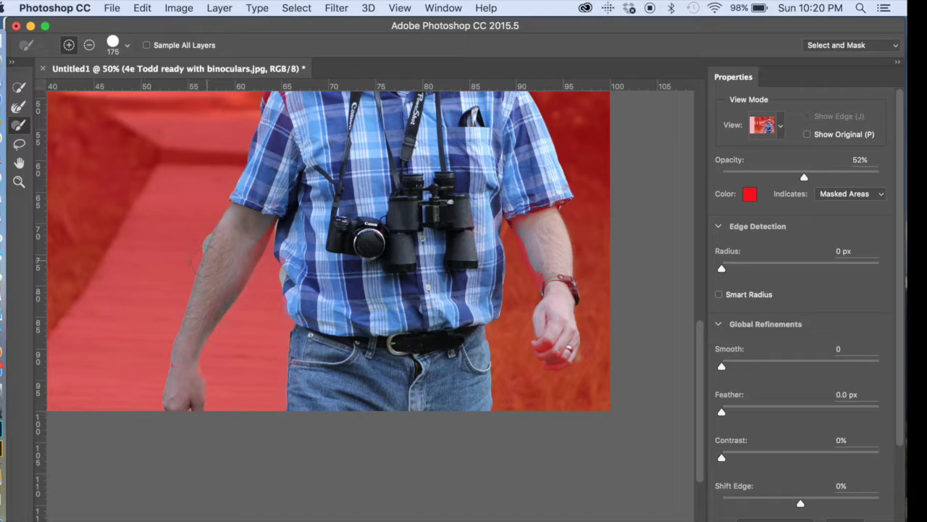
{"action": "key", "text": "alt"}
{"action": "mouse_move", "coordinate": [578, 347]}
{"action": "left_mouse_down"}
{"action": "mouse_move", "coordinate": [588, 365]}
{"action": "mouse_move", "coordinate": [552, 339]}
{"action": "mouse_move", "coordinate": [534, 348]}
{"action": "left_mouse_up"}
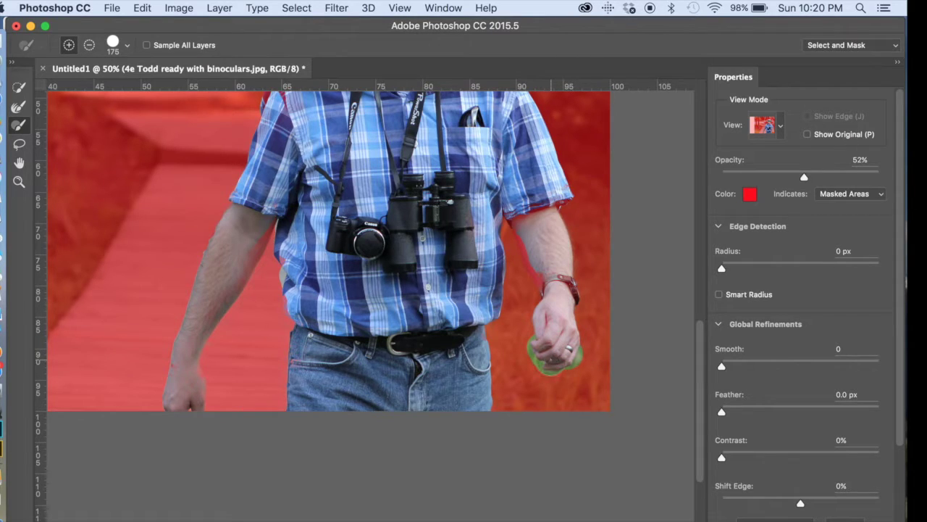
- Subtract the green spot beside the fingers with a smaller Alt brush
{"action": "key", "text": "alt"}
{"action": "left_click", "coordinate": [585, 372], "text": "alt"}
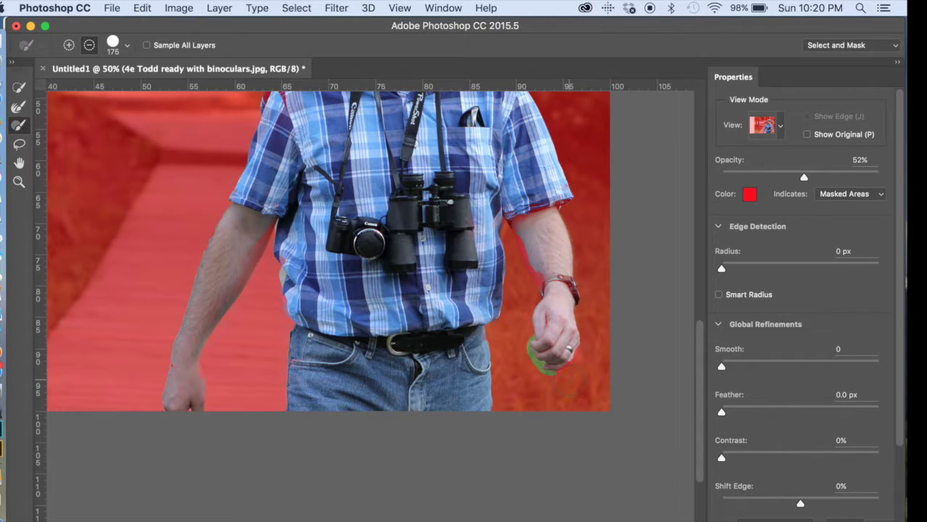
{"action": "key", "text": "bracketleft"}
{"action": "key", "text": "bracketleft"}
{"action": "key", "text": "bracketleft"}
{"action": "key", "text": "bracketleft"}
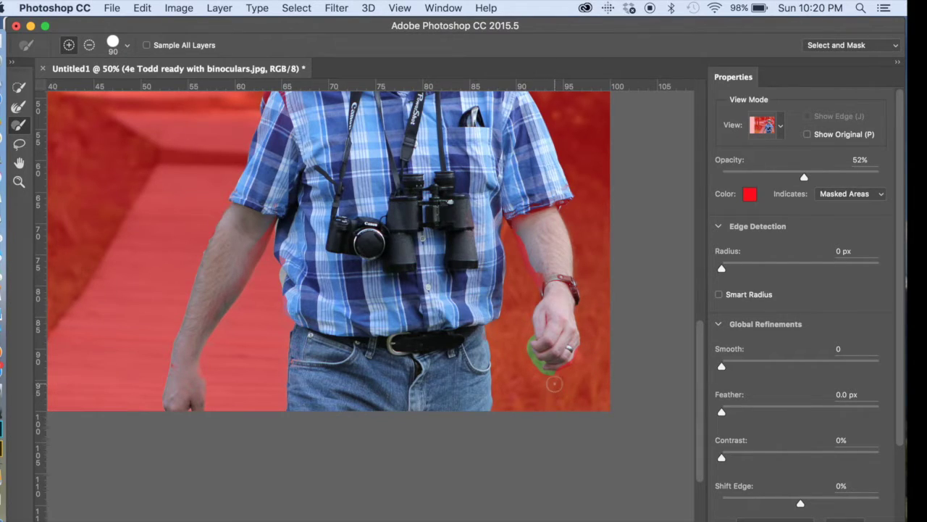
{"action": "key", "text": "alt"}
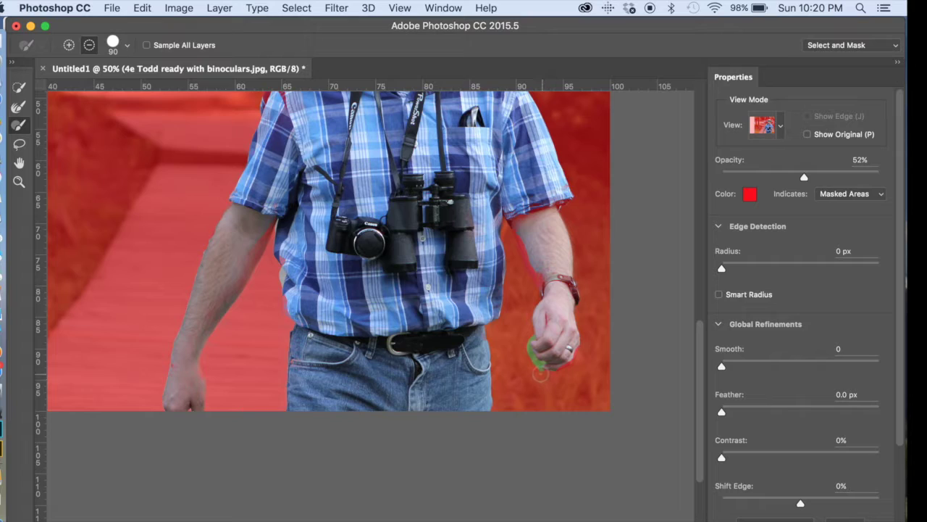
{"action": "left_click_drag", "start_coordinate": [540, 374], "coordinate": [529, 335]}
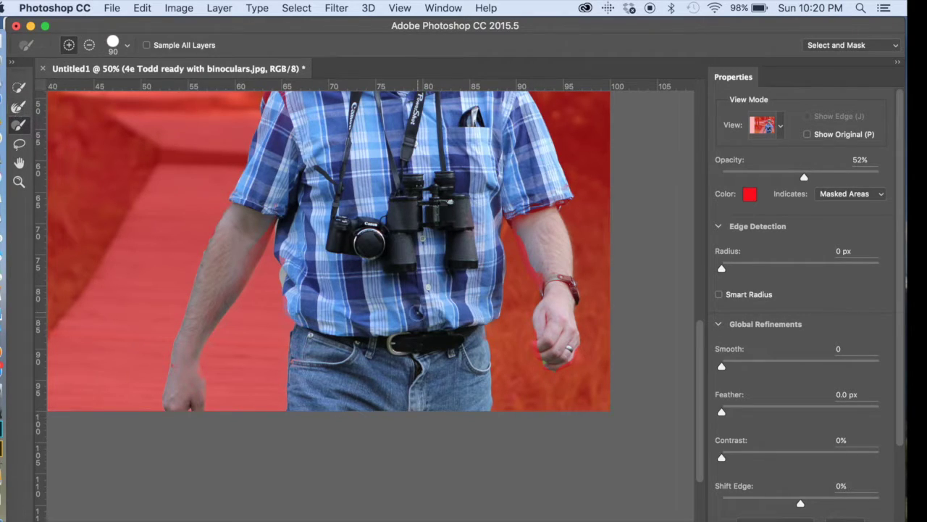
{"action": "mouse_move", "coordinate": [539, 369]}
{"action": "left_mouse_down"}
{"action": "mouse_move", "coordinate": [548, 367]}
{"action": "mouse_move", "coordinate": [530, 330]}
{"action": "left_mouse_up"}
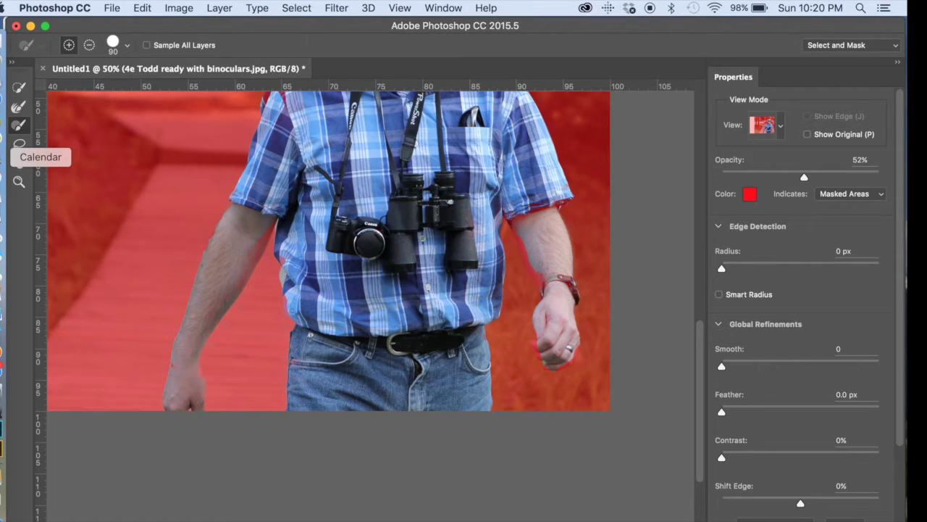
- Refine the mask edge around the man's hand with the Refine Edge Brush, then shrink the brush
{"action": "left_click", "coordinate": [19, 108]}
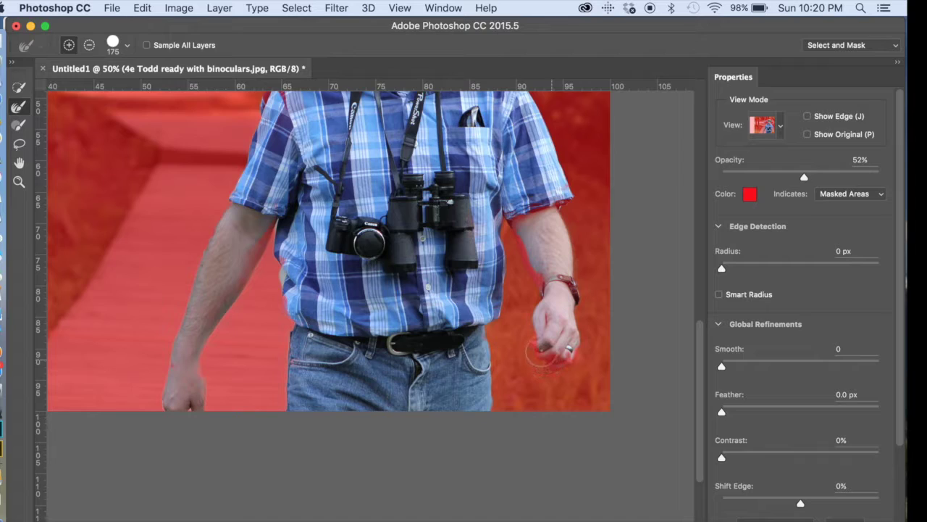
{"action": "mouse_move", "coordinate": [543, 355]}
{"action": "left_mouse_down"}
{"action": "mouse_move", "coordinate": [533, 330]}
{"action": "mouse_move", "coordinate": [570, 375]}
{"action": "left_mouse_up"}
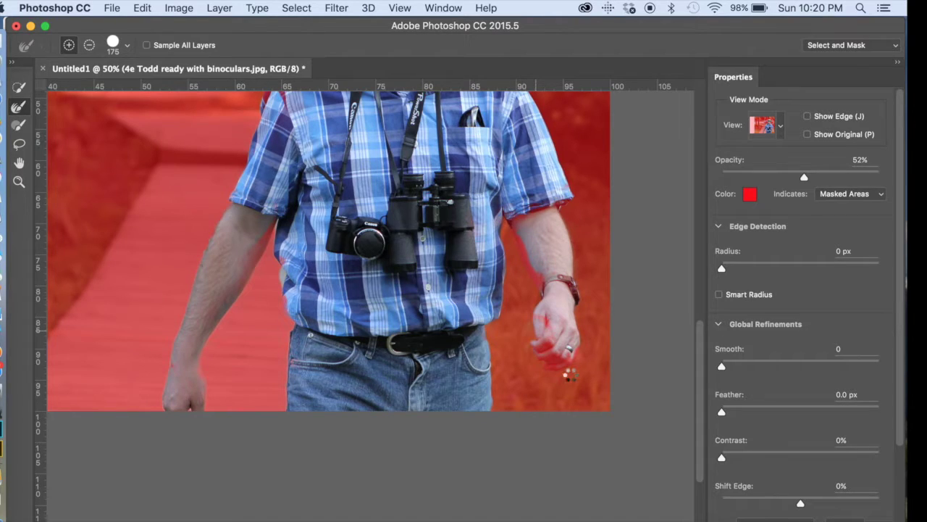
{"action": "mouse_move", "coordinate": [570, 374]}
{"action": "left_mouse_down"}
{"action": "mouse_move", "coordinate": [547, 311]}
{"action": "mouse_move", "coordinate": [557, 333]}
{"action": "mouse_move", "coordinate": [554, 366]}
{"action": "left_mouse_up"}
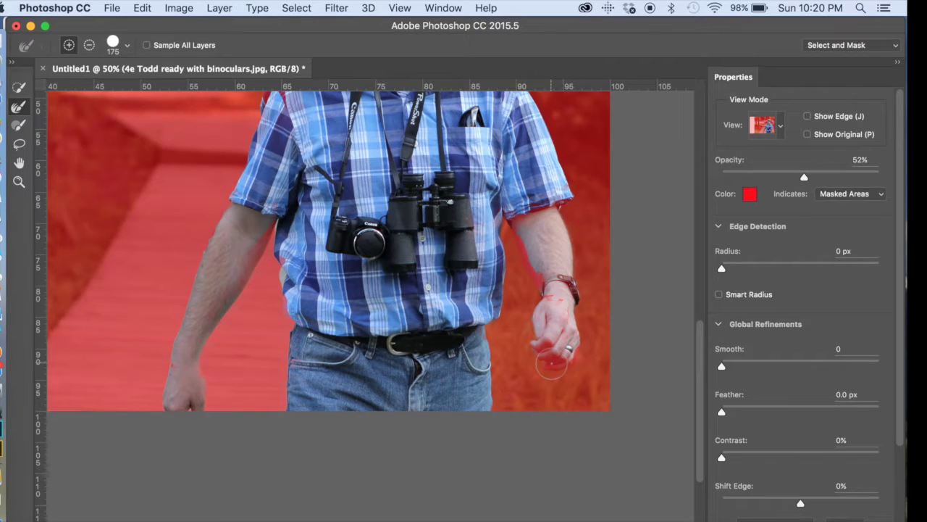
{"action": "key", "text": "bracketleft"}
{"action": "key", "text": "bracketleft"}
{"action": "key", "text": "bracketleft"}
{"action": "key", "text": "bracketleft"}
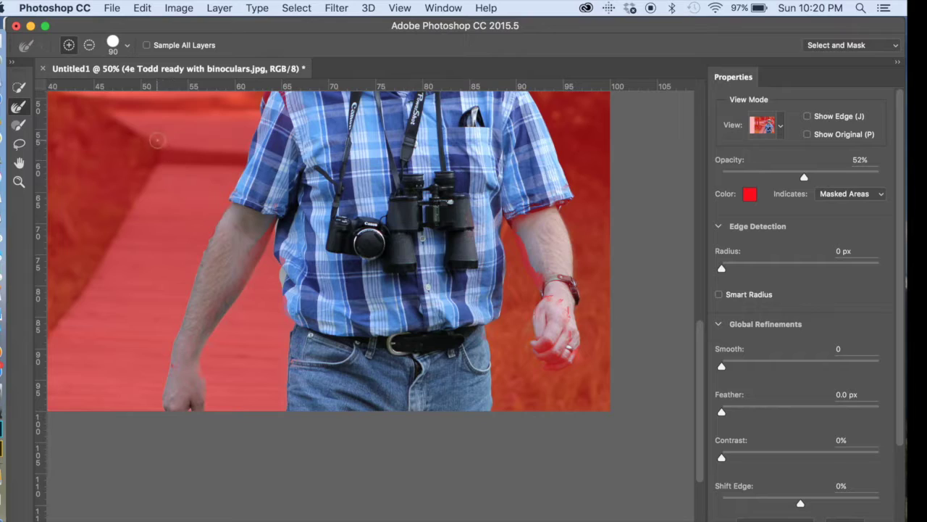
- Brush away red specks along the hand and wrist, then bring the hatted head into view
{"action": "left_click", "coordinate": [19, 124]}
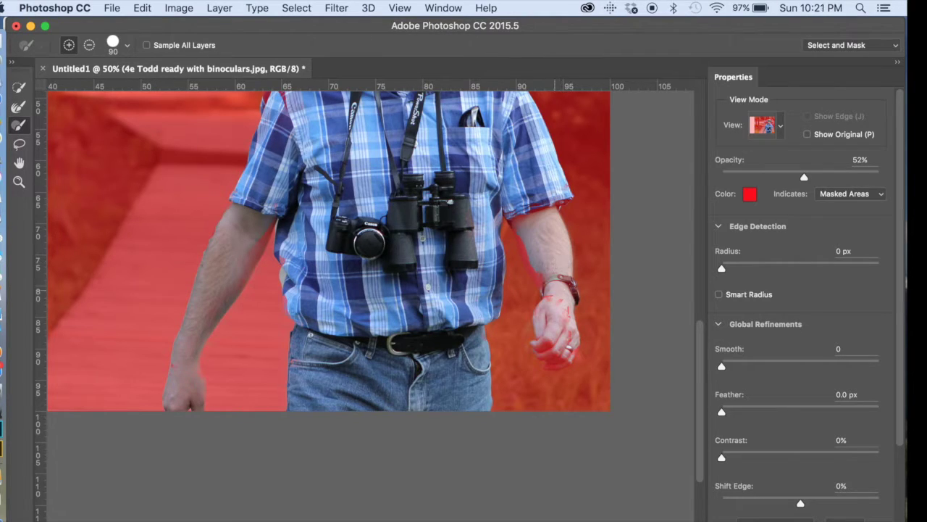
{"action": "mouse_move", "coordinate": [552, 307]}
{"action": "left_mouse_down"}
{"action": "mouse_move", "coordinate": [555, 293]}
{"action": "mouse_move", "coordinate": [568, 354]}
{"action": "left_mouse_up"}
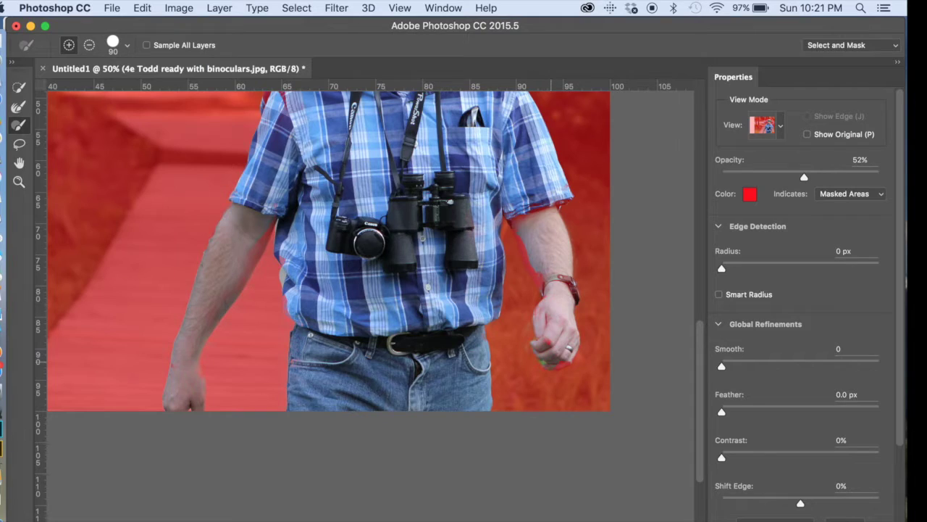
{"action": "mouse_move", "coordinate": [558, 337]}
{"action": "left_mouse_down"}
{"action": "mouse_move", "coordinate": [547, 319]}
{"action": "mouse_move", "coordinate": [550, 265]}
{"action": "mouse_move", "coordinate": [536, 247]}
{"action": "mouse_move", "coordinate": [544, 214]}
{"action": "left_mouse_up"}
{"action": "left_click_drag", "start_coordinate": [539, 286], "coordinate": [547, 286]}
{"action": "left_click_drag", "start_coordinate": [386, 218], "coordinate": [404, 405]}
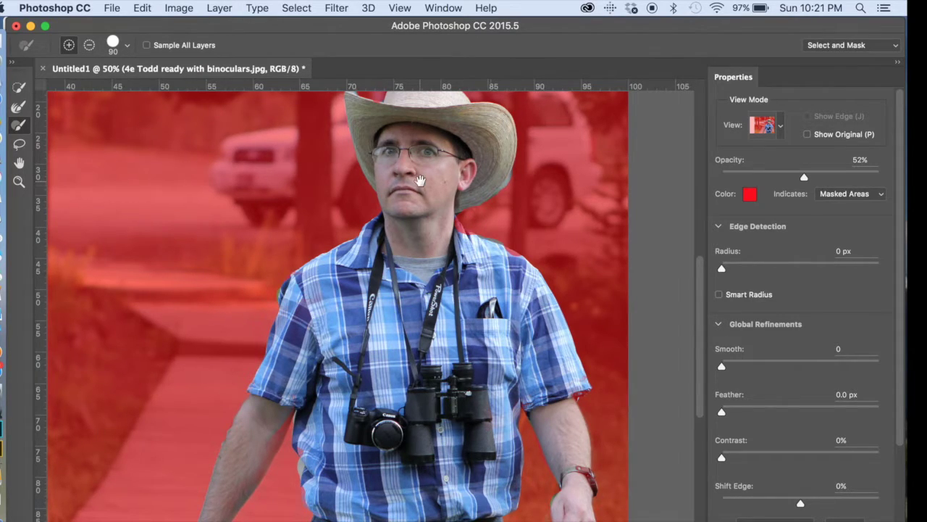
- Set Global Refinements Shift Edge to -3% to pull the man's edge inward
{"action": "left_click_drag", "start_coordinate": [420, 179], "coordinate": [423, 250]}
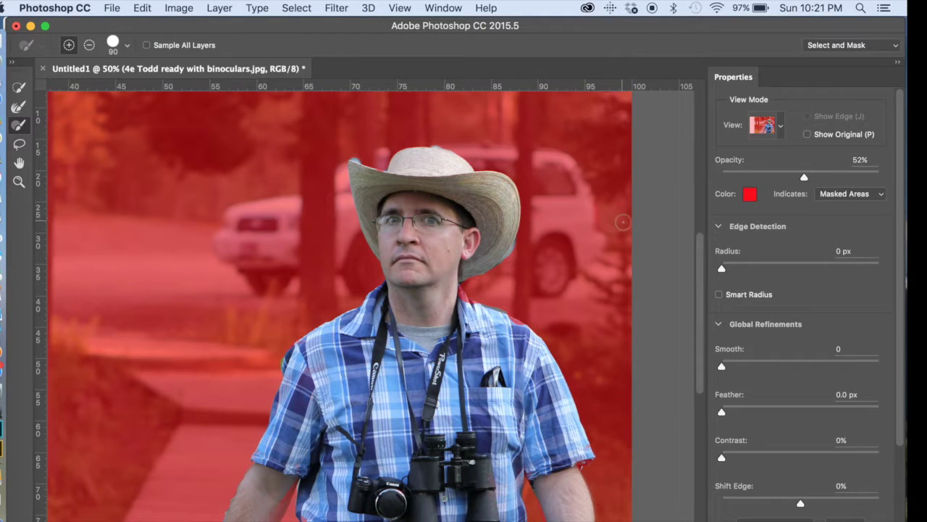
{"action": "scroll", "coordinate": [769, 414], "scroll_direction": "down", "scroll_amount": 3}
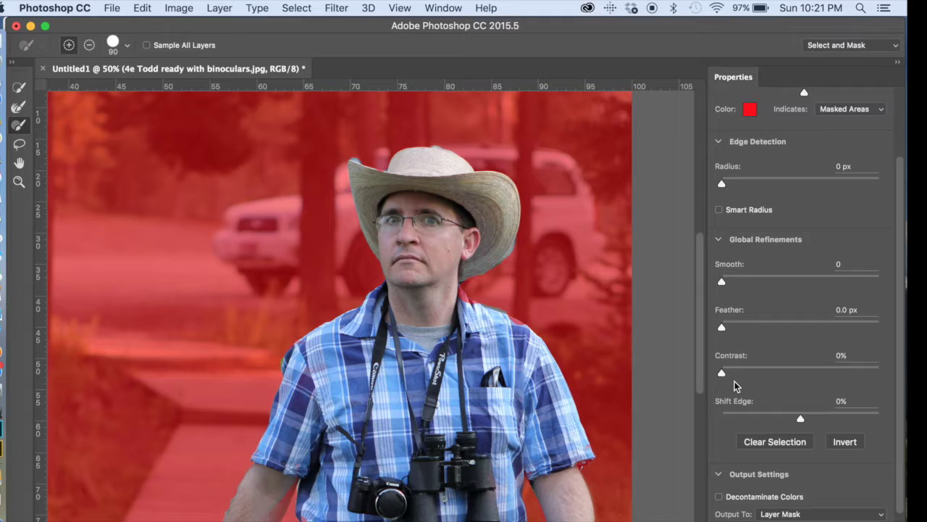
{"action": "left_click", "coordinate": [798, 421]}
{"action": "left_click_drag", "start_coordinate": [799, 421], "coordinate": [792, 422]}
{"action": "scroll", "coordinate": [724, 418], "scroll_direction": "down", "scroll_amount": 1}
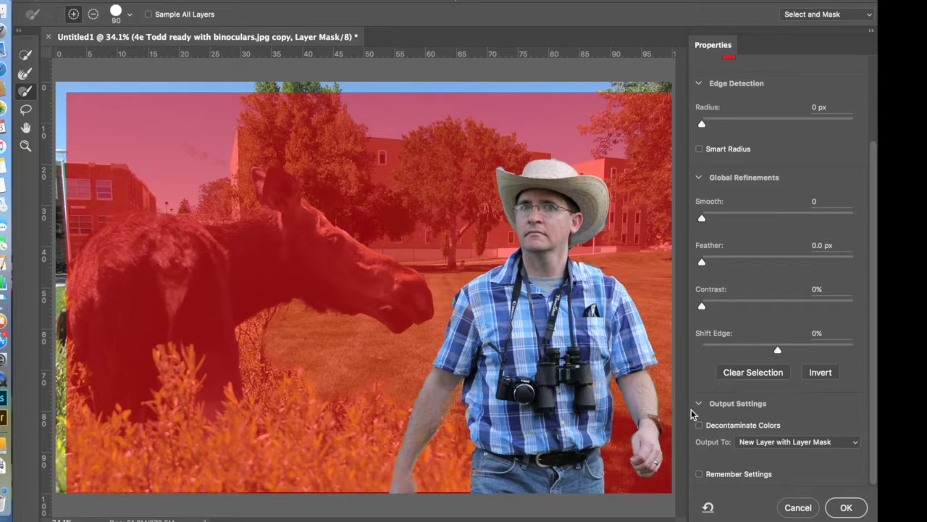
- Toggle Decontaminate Colors on and off to compare the hand edge
{"action": "left_click", "coordinate": [699, 404]}
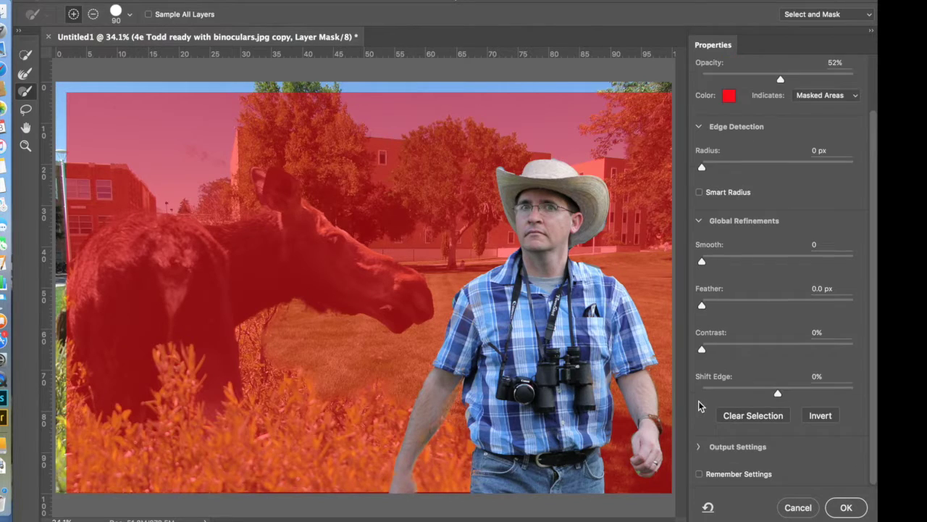
{"action": "left_click", "coordinate": [699, 447]}
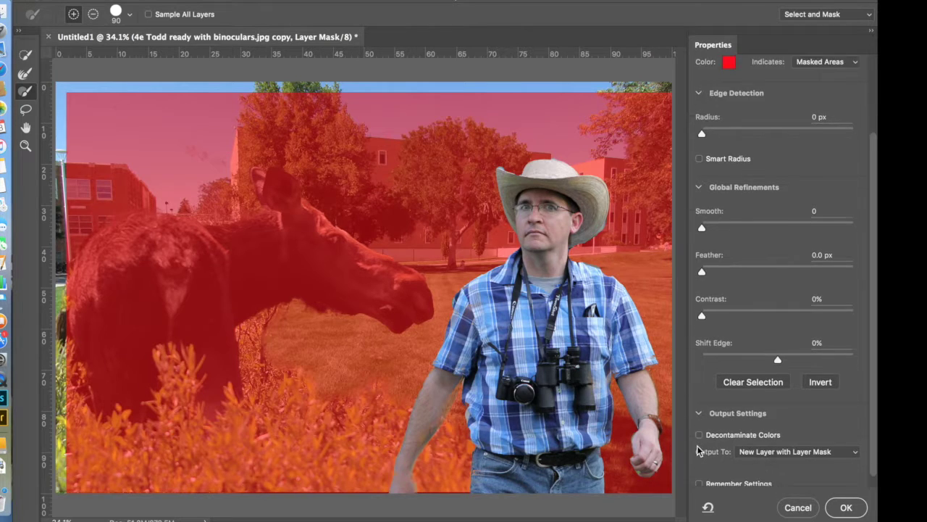
{"action": "scroll", "coordinate": [699, 445], "scroll_direction": "down", "scroll_amount": 2}
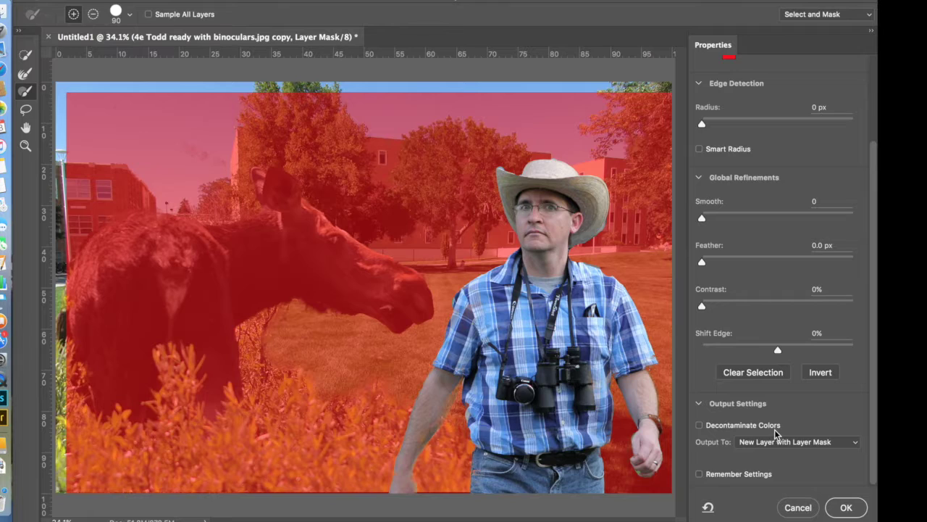
{"action": "left_click", "coordinate": [700, 426]}
{"action": "left_click", "coordinate": [699, 425]}
{"action": "left_click", "coordinate": [700, 426]}
{"action": "left_click", "coordinate": [700, 426]}
{"action": "left_click", "coordinate": [699, 426]}
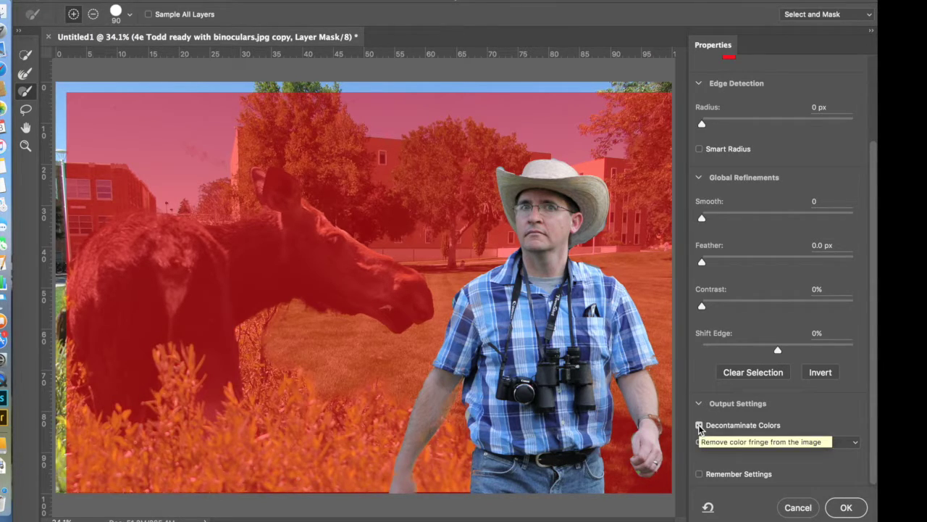
- Leave Decontaminate Colors unchecked and collapse Output Settings and Edge Detection
{"action": "left_click", "coordinate": [699, 426]}
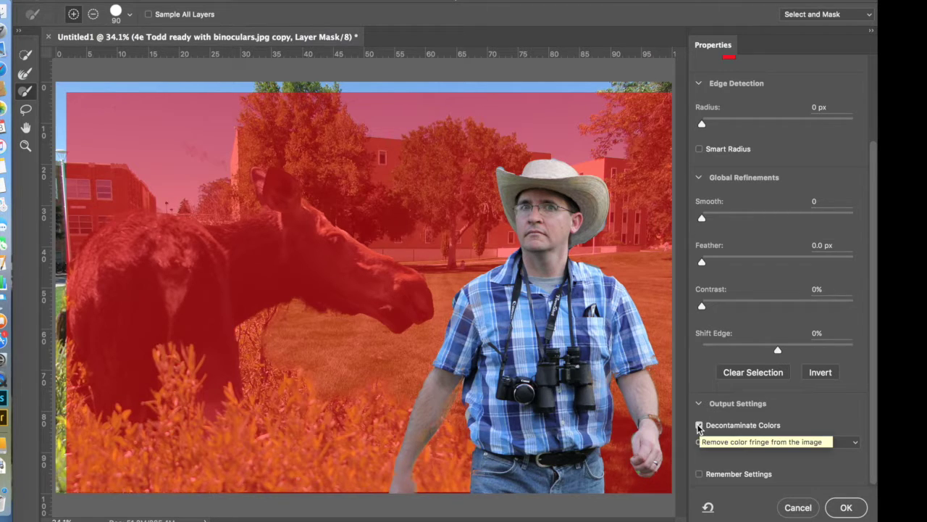
{"action": "left_click", "coordinate": [699, 426]}
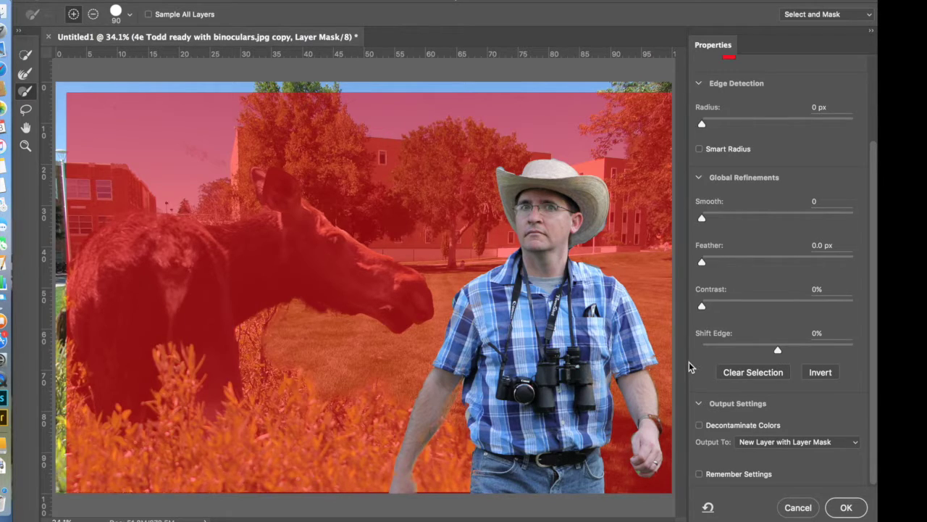
{"action": "left_click", "coordinate": [700, 403]}
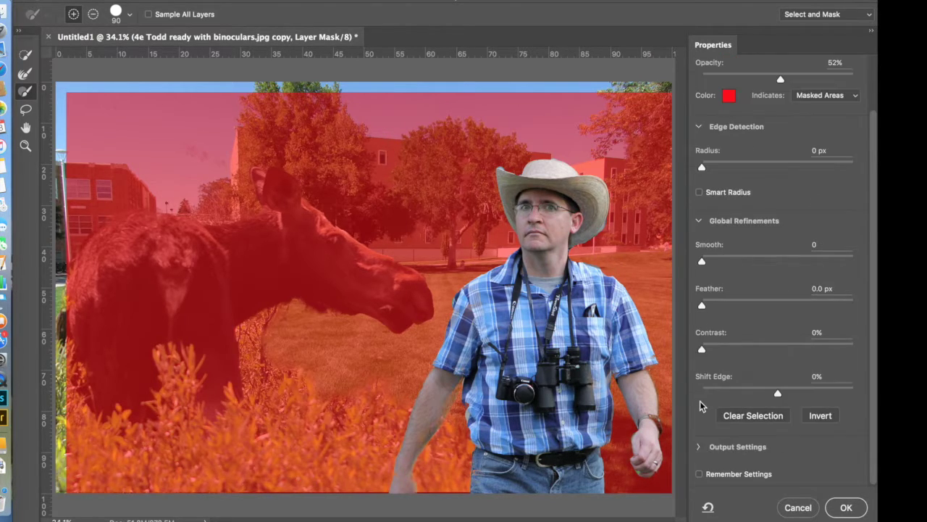
{"action": "left_click", "coordinate": [700, 127]}
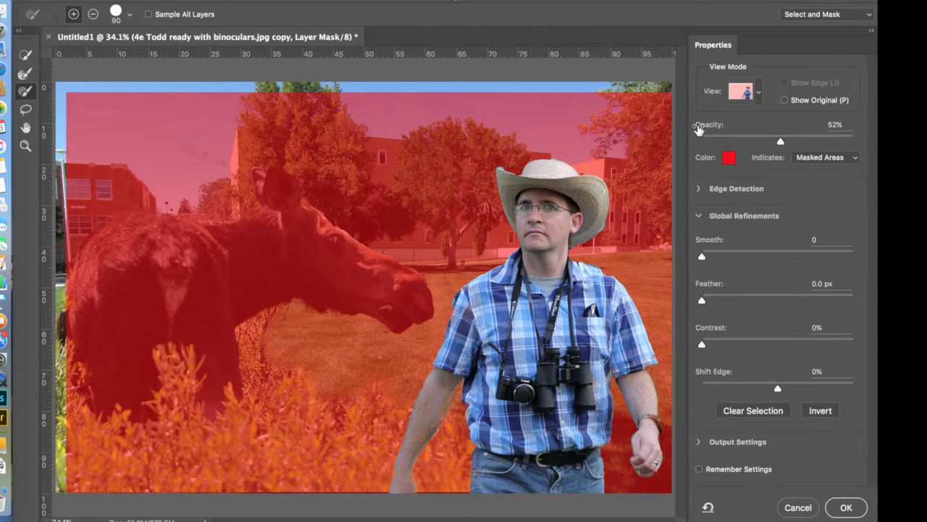
- Preview a 10 px Smart Radius edge, then turn Smart Radius off, leaving Radius at 0 px
{"action": "left_click", "coordinate": [699, 216]}
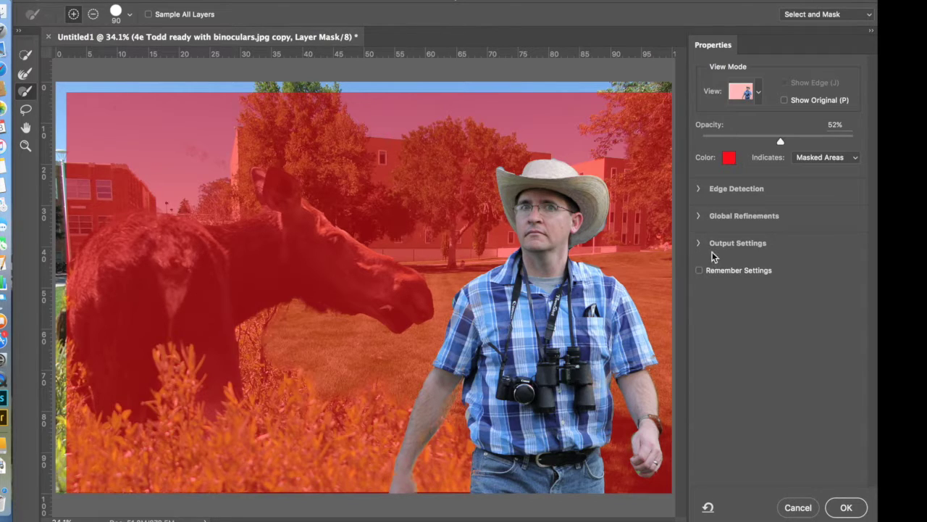
{"action": "left_click", "coordinate": [698, 191]}
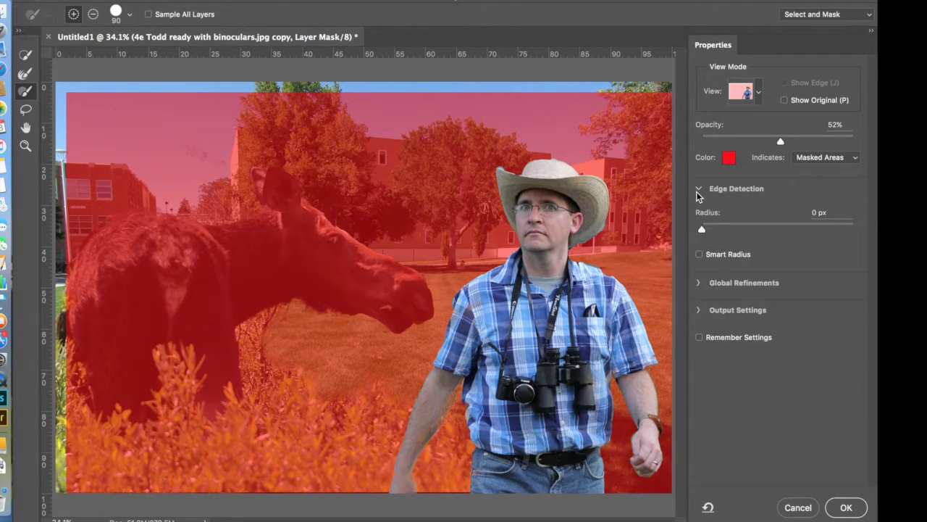
{"action": "left_click", "coordinate": [699, 255]}
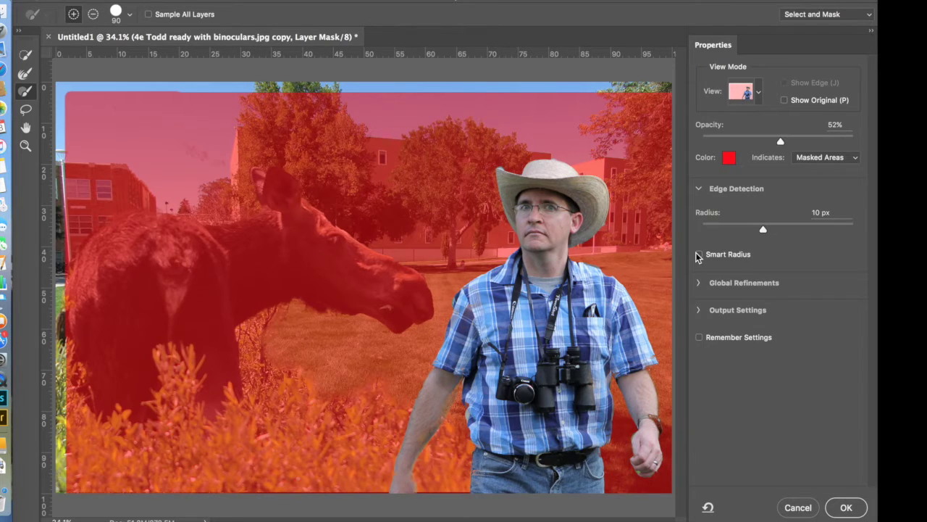
{"action": "left_click", "coordinate": [700, 255]}
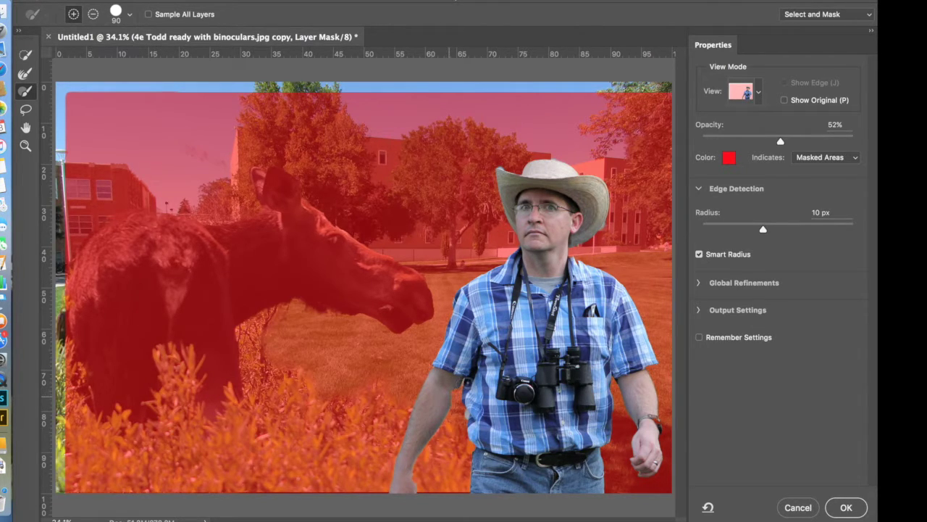
{"action": "left_click", "coordinate": [699, 255]}
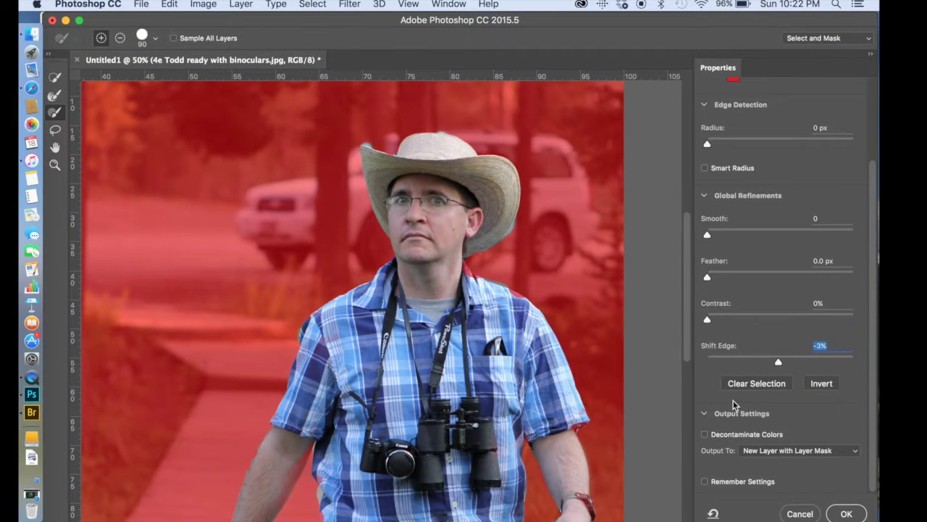
- Output the refined selection to a New Layer with Layer Mask and apply it
{"action": "left_click", "coordinate": [833, 450]}
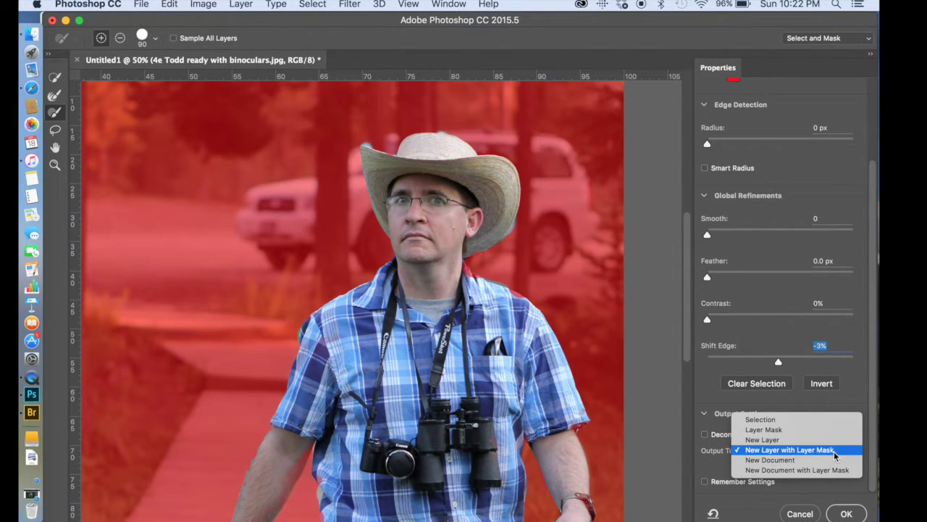
{"action": "left_click", "coordinate": [822, 450]}
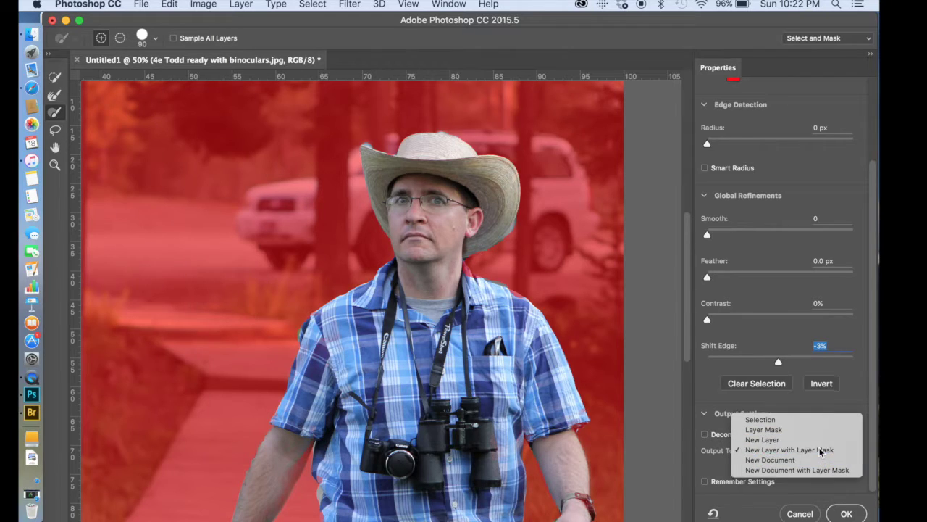
{"action": "left_click", "coordinate": [841, 513]}
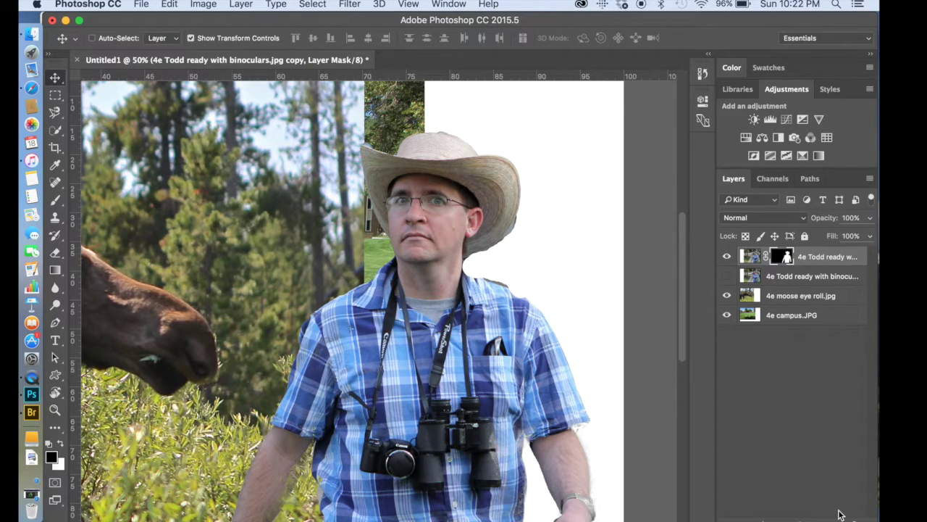
- Fit the canvas, briefly check the original photo, and nudge Todd's cut-out slightly right and down
{"action": "key", "text": "super+0"}
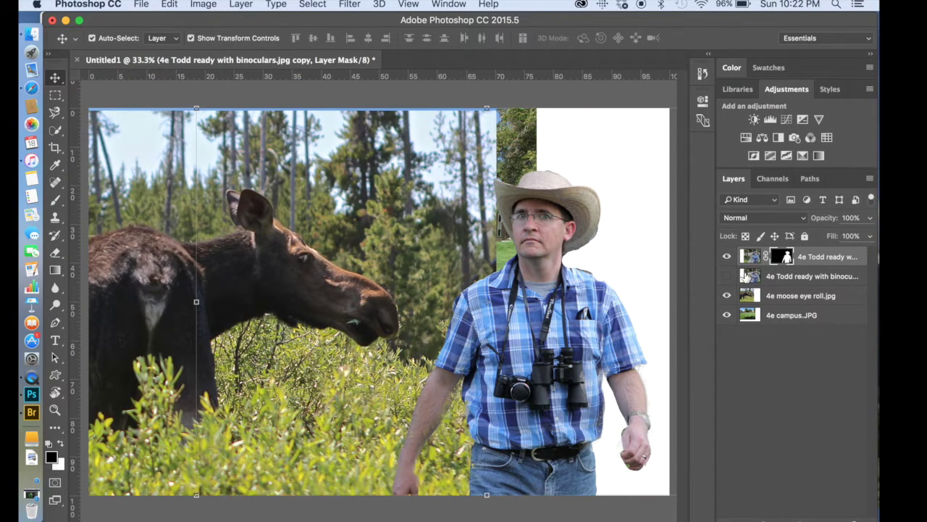
{"action": "left_click", "coordinate": [728, 276]}
{"action": "left_click", "coordinate": [728, 276]}
{"action": "left_click_drag", "start_coordinate": [554, 354], "coordinate": [539, 353]}
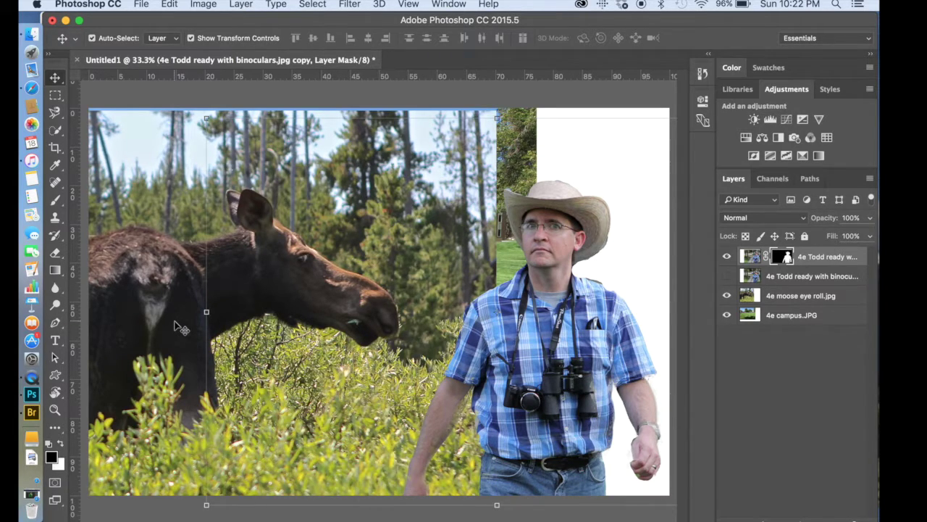
{"action": "key", "text": "super+minus"}
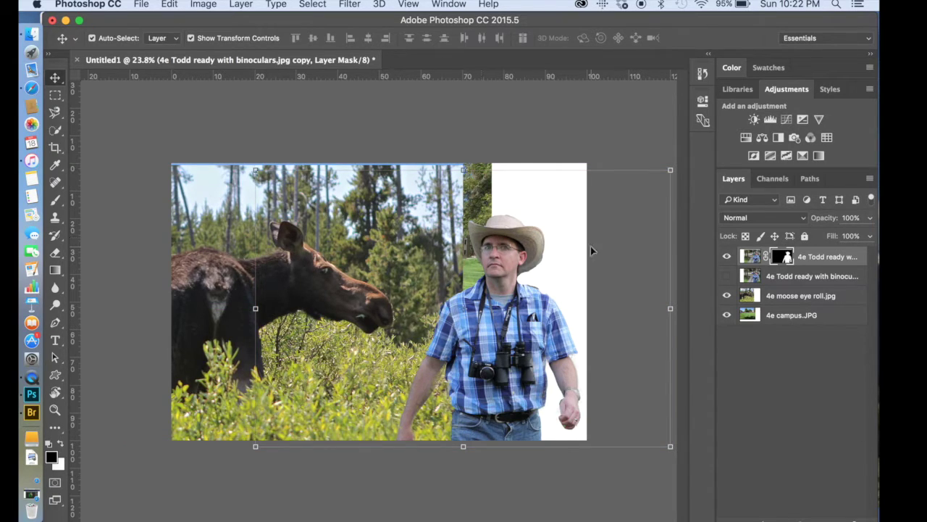
- Select the 4e campus.JPG layer, shift it right, and hide the Todd and moose layers
{"action": "left_click", "coordinate": [770, 315]}
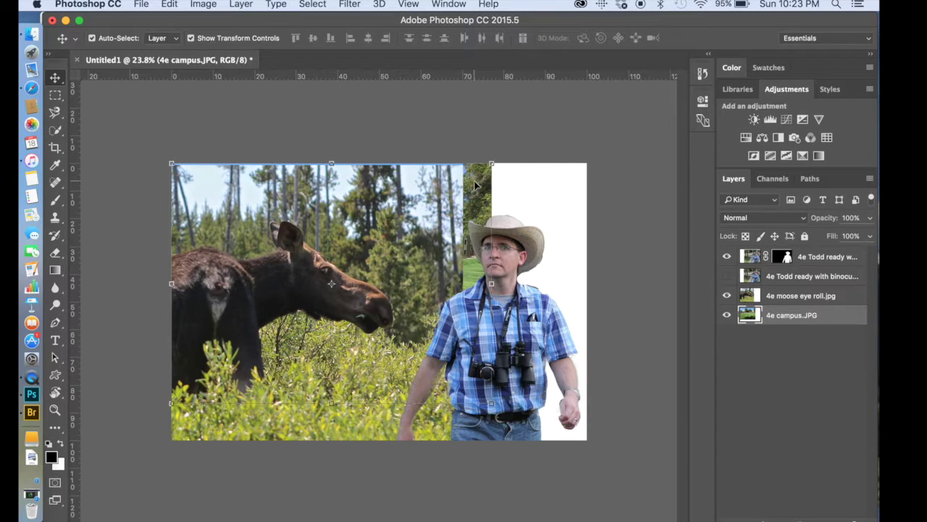
{"action": "left_click_drag", "start_coordinate": [475, 186], "coordinate": [572, 181]}
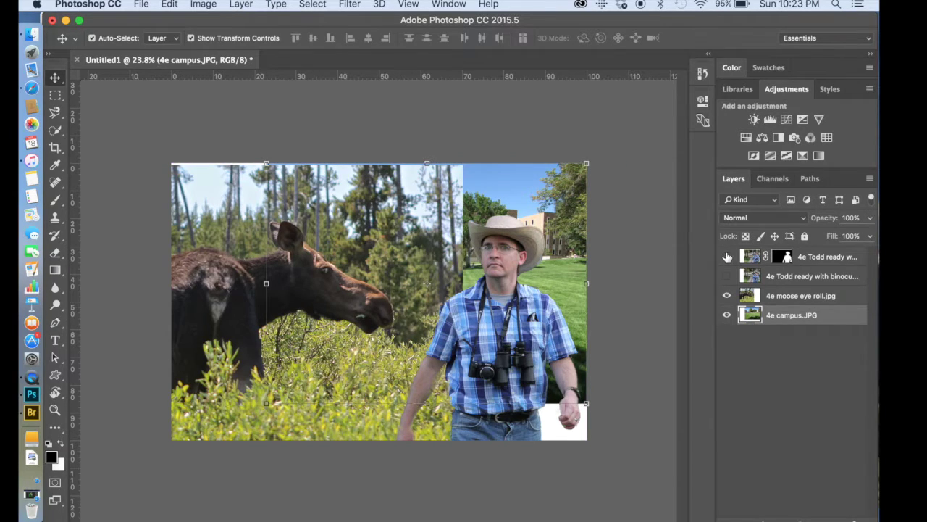
{"action": "left_click", "coordinate": [727, 257]}
{"action": "left_click", "coordinate": [727, 295]}
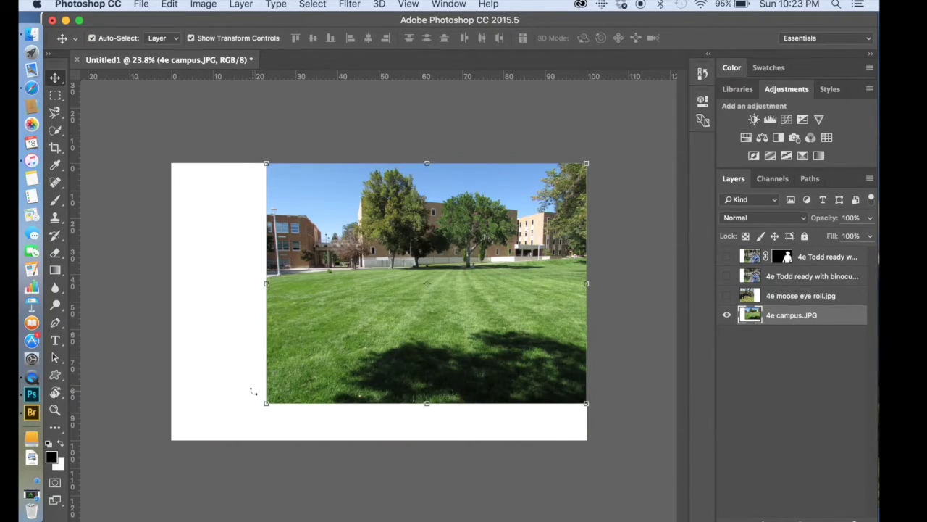
- Scale the campus photo to about 135% so it fills the whole canvas
{"action": "key", "text": "super"}
{"action": "left_click", "coordinate": [267, 403]}
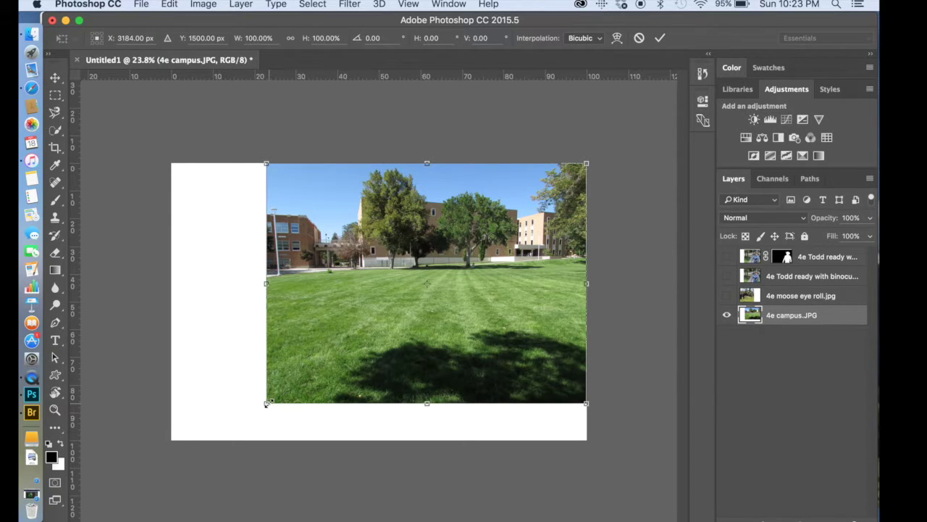
{"action": "left_click_drag", "start_coordinate": [265, 404], "coordinate": [153, 437]}
{"action": "left_click_drag", "start_coordinate": [238, 426], "coordinate": [260, 416]}
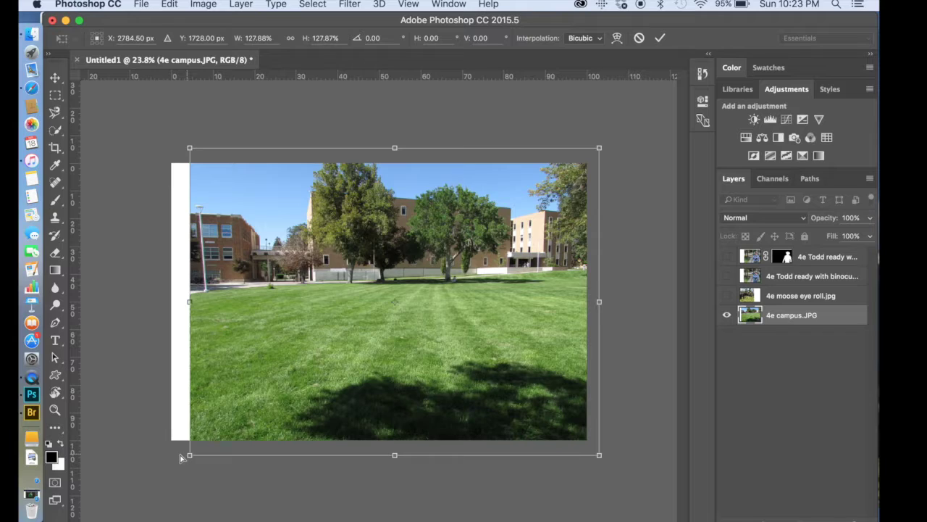
{"action": "left_click_drag", "start_coordinate": [182, 458], "coordinate": [161, 471]}
{"action": "key", "text": "super+z"}
{"action": "left_click_drag", "start_coordinate": [191, 456], "coordinate": [160, 469]}
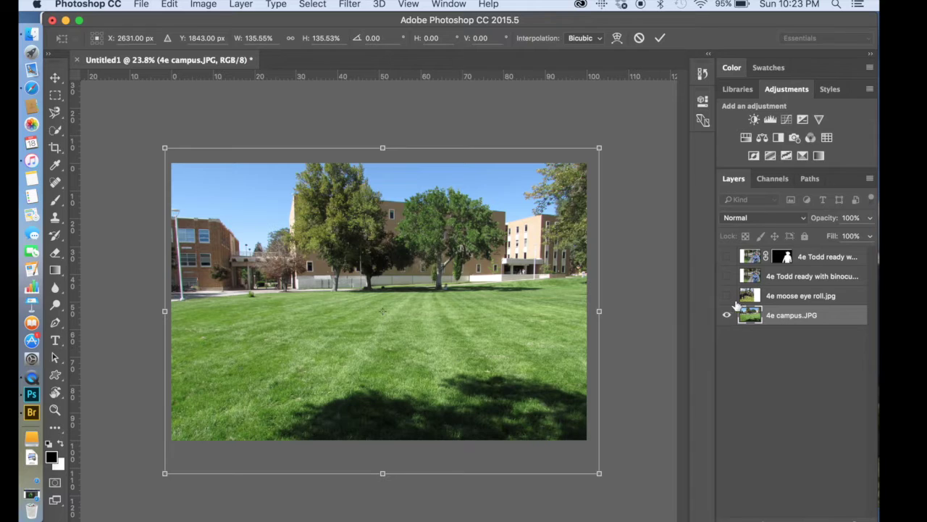
{"action": "key", "text": "Return"}
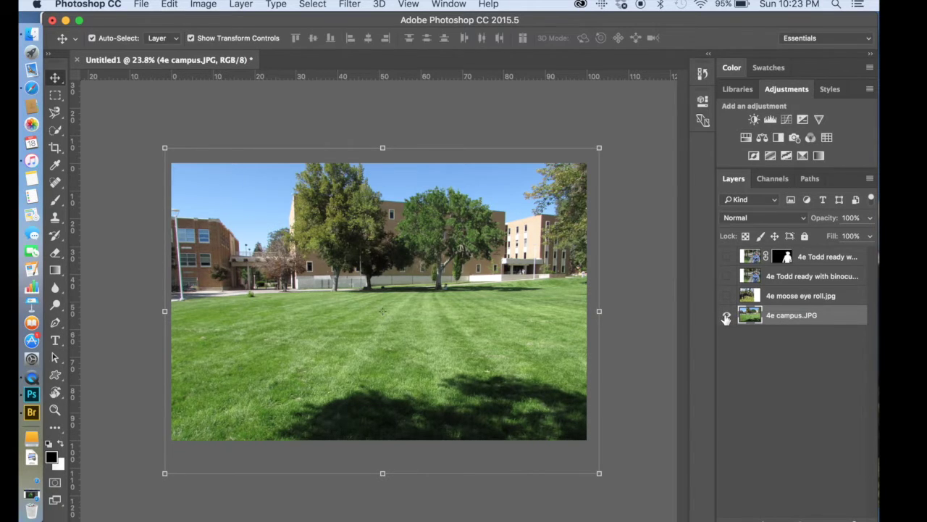
- Show the moose and Todd cut-out layers, move the moose layer above Todd, and select it
{"action": "left_click", "coordinate": [727, 297]}
{"action": "left_click", "coordinate": [728, 277]}
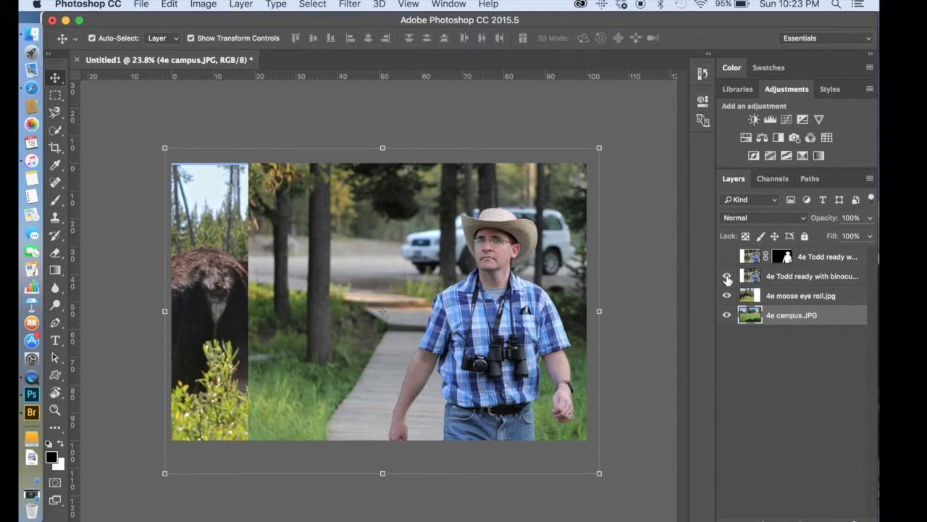
{"action": "left_click", "coordinate": [728, 277]}
{"action": "left_click", "coordinate": [728, 257]}
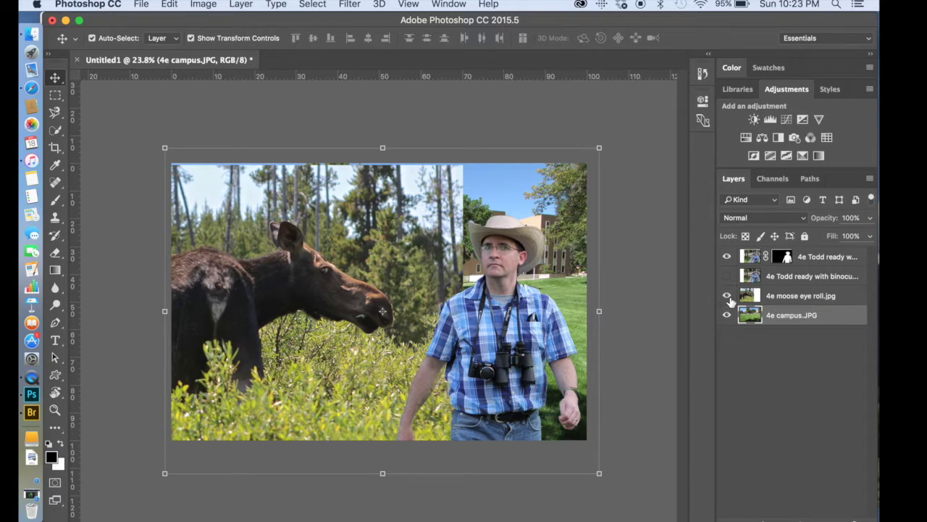
{"action": "left_click_drag", "start_coordinate": [742, 297], "coordinate": [749, 256]}
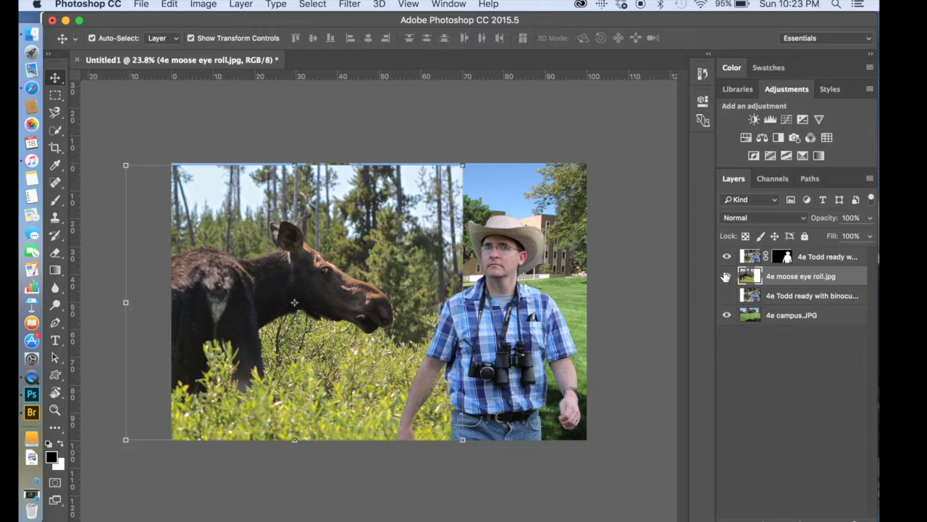
{"action": "left_click_drag", "start_coordinate": [748, 258], "coordinate": [745, 293]}
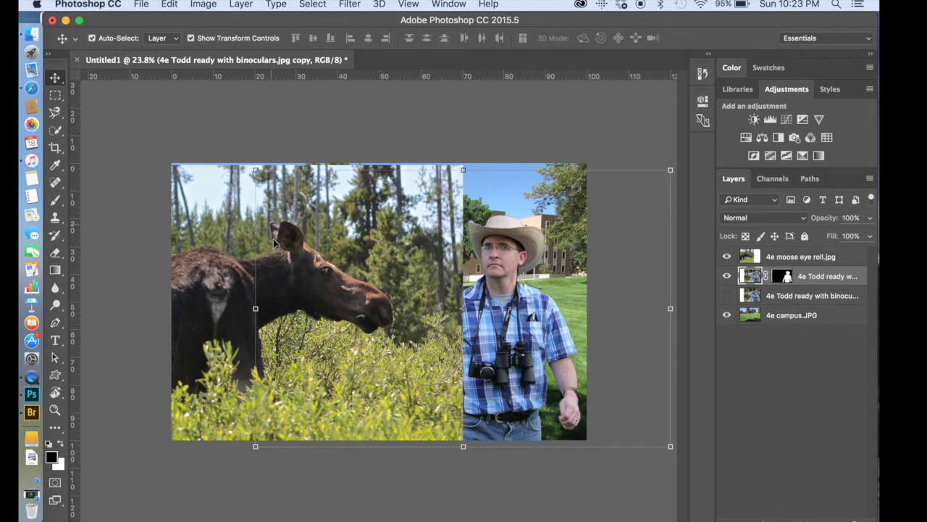
{"action": "left_click", "coordinate": [772, 258]}
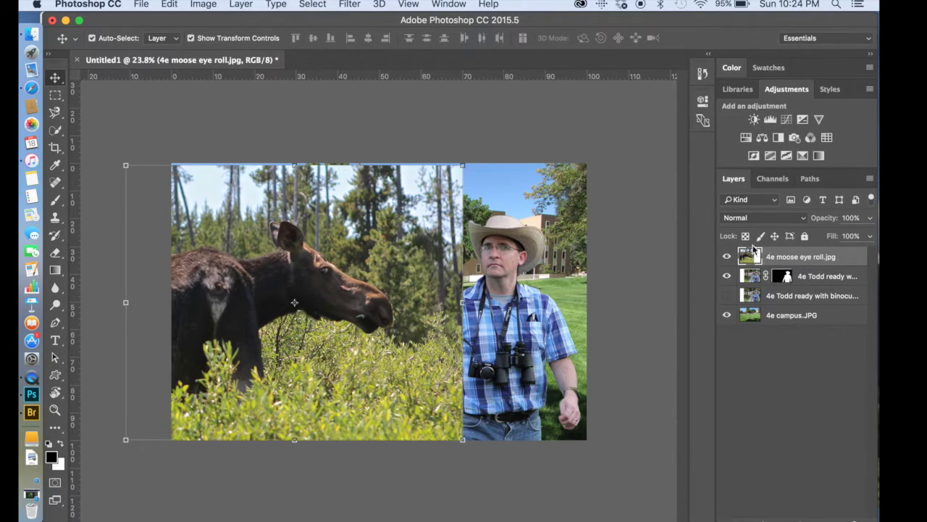
- Open Select and Mask on the moose layer and quick-select the moose, its legs and the foreground bushes
{"action": "left_click", "coordinate": [312, 4]}
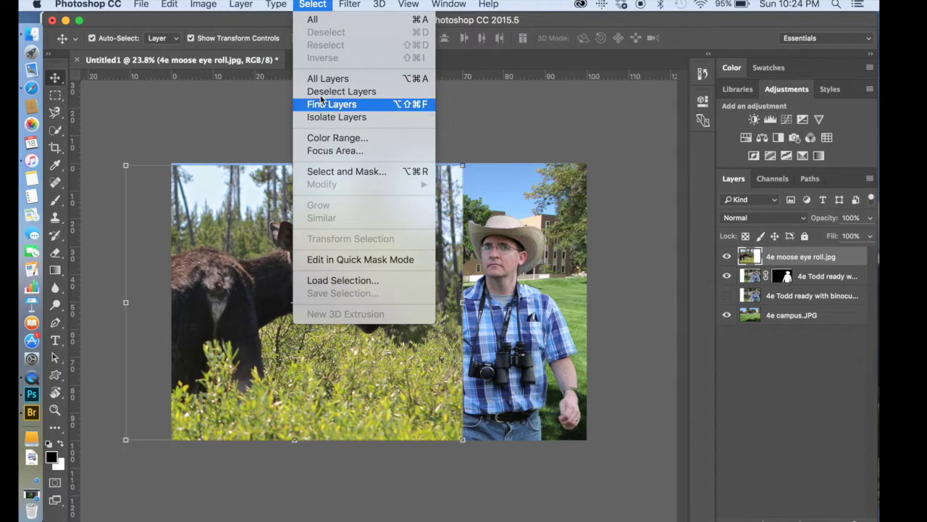
{"action": "left_click", "coordinate": [329, 171]}
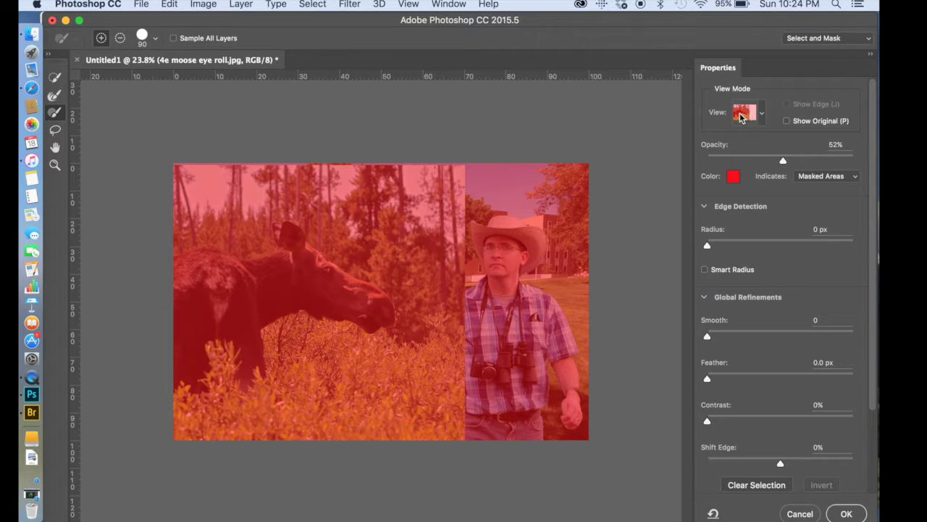
{"action": "left_click", "coordinate": [55, 77]}
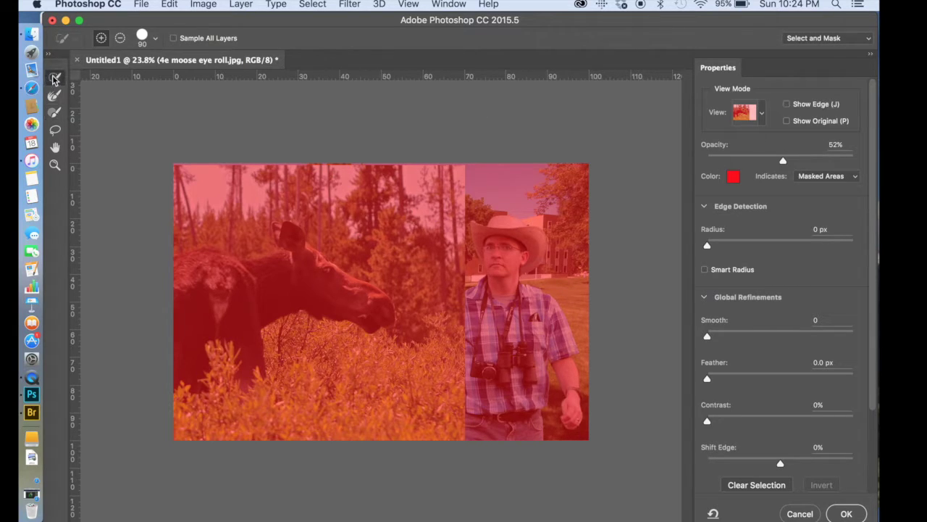
{"action": "mouse_move", "coordinate": [361, 306]}
{"action": "left_mouse_down"}
{"action": "mouse_move", "coordinate": [338, 299]}
{"action": "mouse_move", "coordinate": [291, 238]}
{"action": "left_mouse_up"}
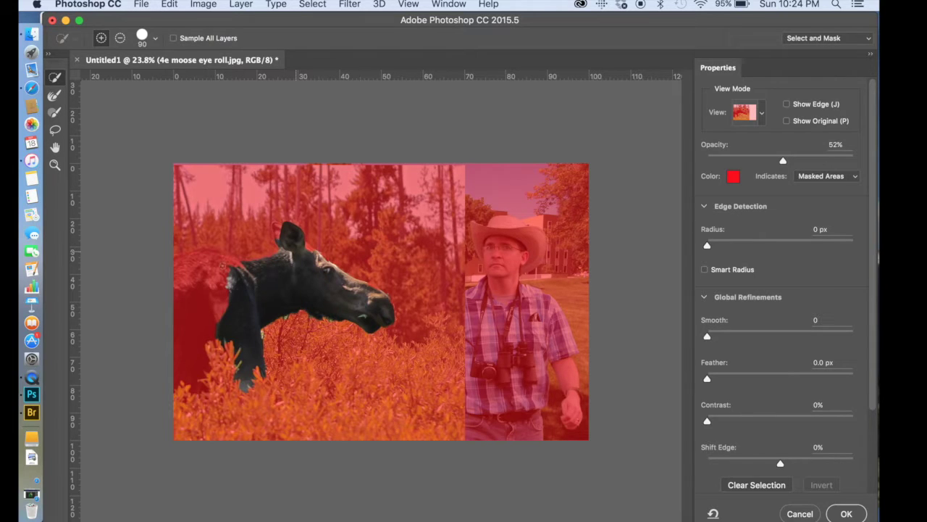
{"action": "left_click_drag", "start_coordinate": [181, 300], "coordinate": [183, 329]}
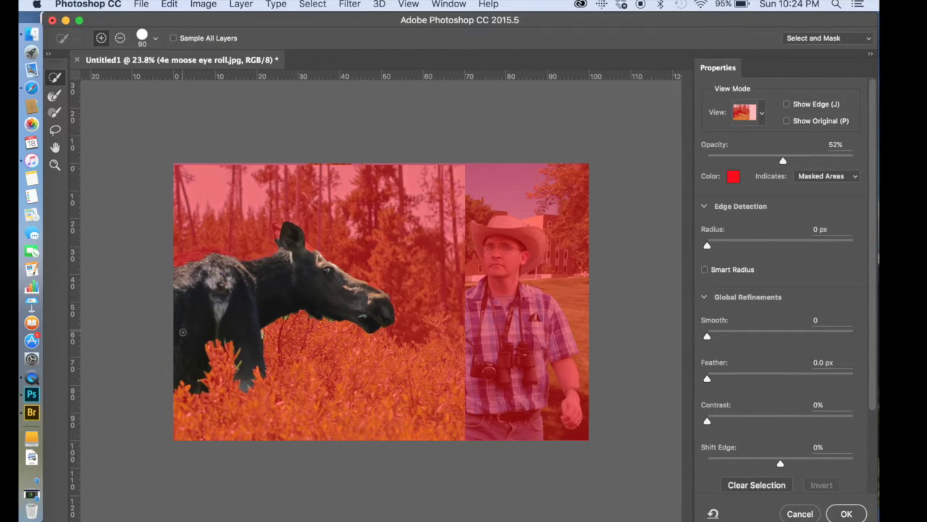
{"action": "left_click", "coordinate": [248, 360]}
{"action": "mouse_move", "coordinate": [222, 362]}
{"action": "left_mouse_down"}
{"action": "mouse_move", "coordinate": [221, 422]}
{"action": "mouse_move", "coordinate": [200, 427]}
{"action": "mouse_move", "coordinate": [171, 402]}
{"action": "left_mouse_up"}
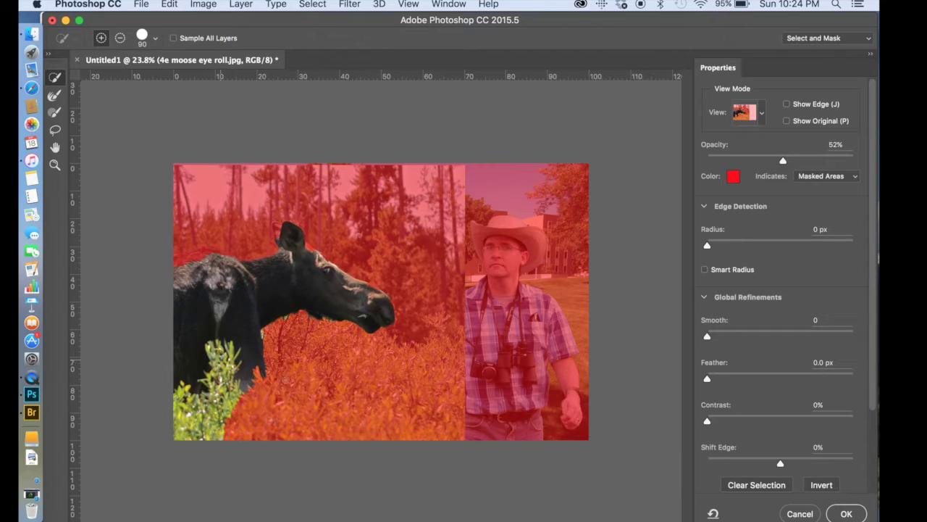
{"action": "mouse_move", "coordinate": [284, 378]}
{"action": "left_mouse_down"}
{"action": "mouse_move", "coordinate": [289, 416]}
{"action": "mouse_move", "coordinate": [293, 372]}
{"action": "mouse_move", "coordinate": [279, 329]}
{"action": "mouse_move", "coordinate": [322, 394]}
{"action": "mouse_move", "coordinate": [464, 440]}
{"action": "left_mouse_up"}
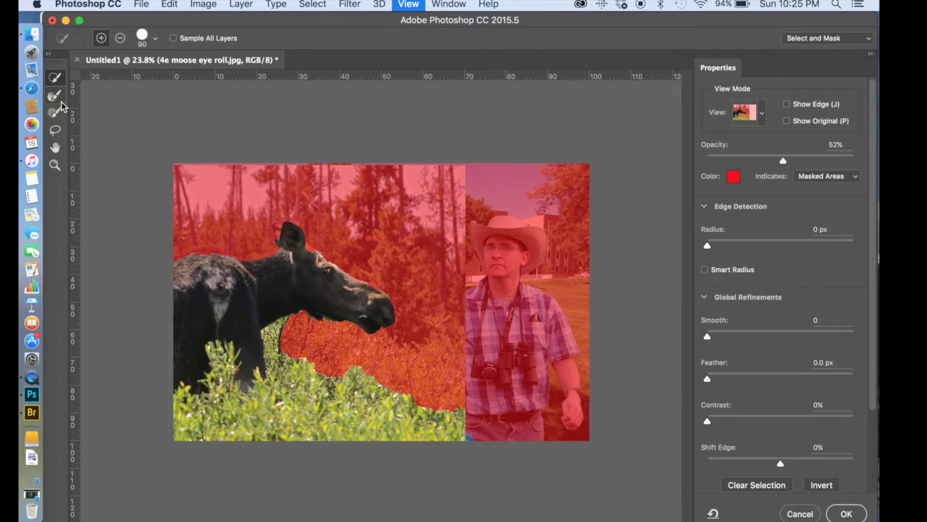
{"action": "key", "text": "super+equal"}
{"action": "key", "text": "super+equal"}
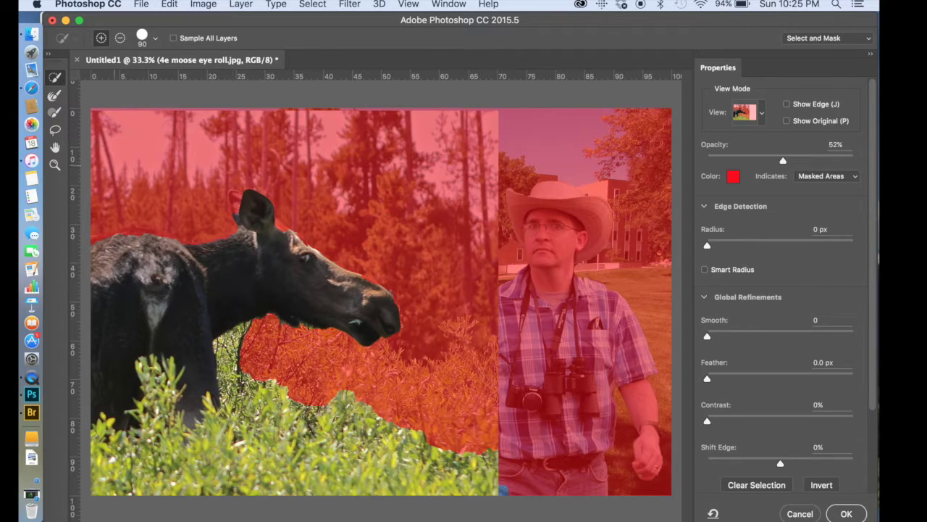
- Refine and brush-clean the edge of the moose's ear
{"action": "left_click", "coordinate": [55, 97]}
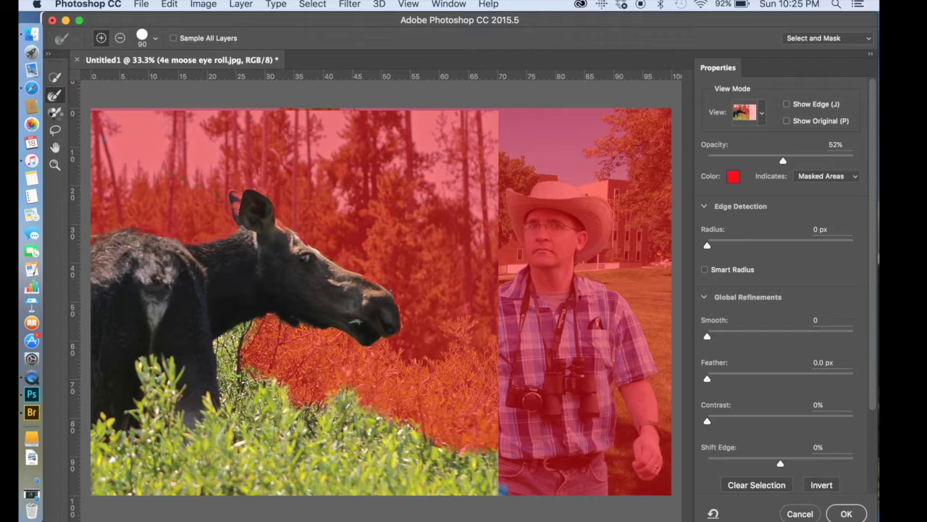
{"action": "left_click", "coordinate": [55, 113]}
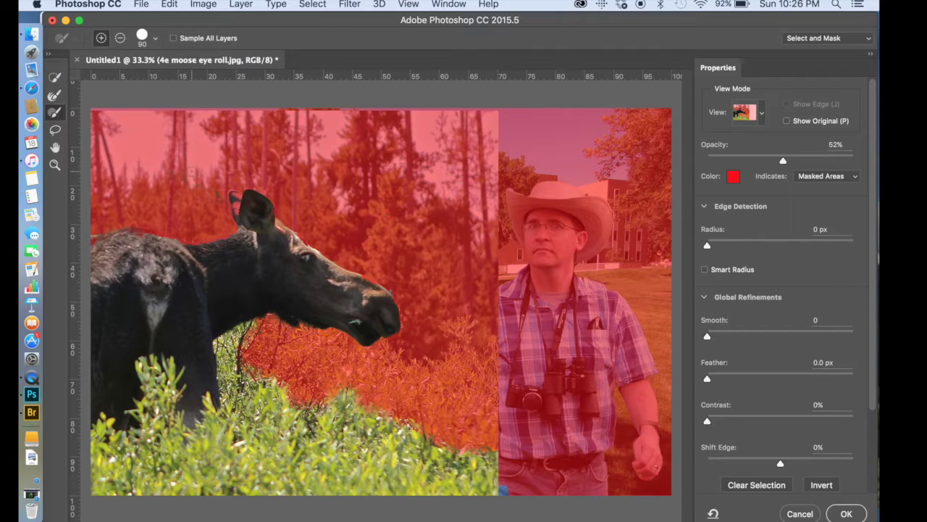
{"action": "left_click_drag", "start_coordinate": [236, 203], "coordinate": [239, 208]}
{"action": "mouse_move", "coordinate": [231, 193]}
{"action": "left_mouse_down"}
{"action": "mouse_move", "coordinate": [232, 204]}
{"action": "mouse_move", "coordinate": [226, 194]}
{"action": "left_mouse_up"}
- Uncheck Decontaminate Colors and apply the moose selection as a new masked layer
{"action": "scroll", "coordinate": [769, 447], "scroll_direction": "down", "scroll_amount": 3}
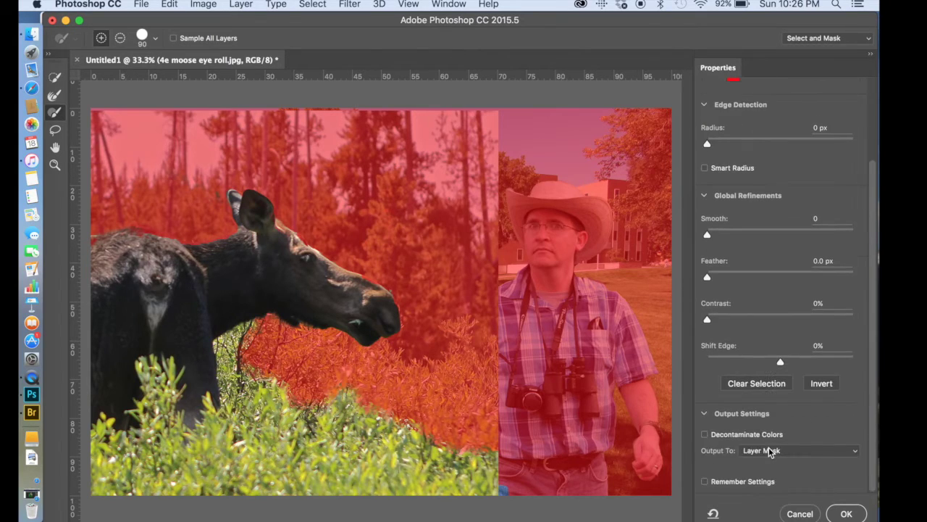
{"action": "left_click", "coordinate": [704, 435]}
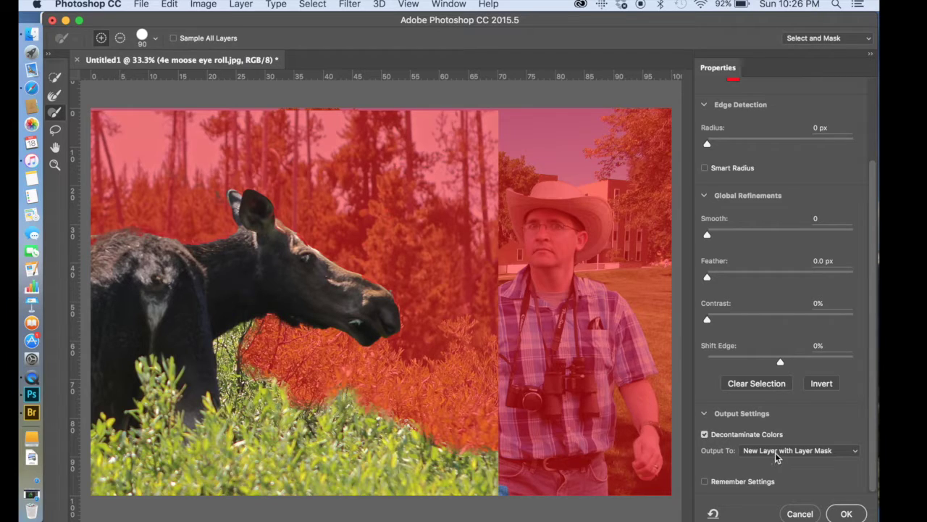
{"action": "left_click", "coordinate": [845, 513]}
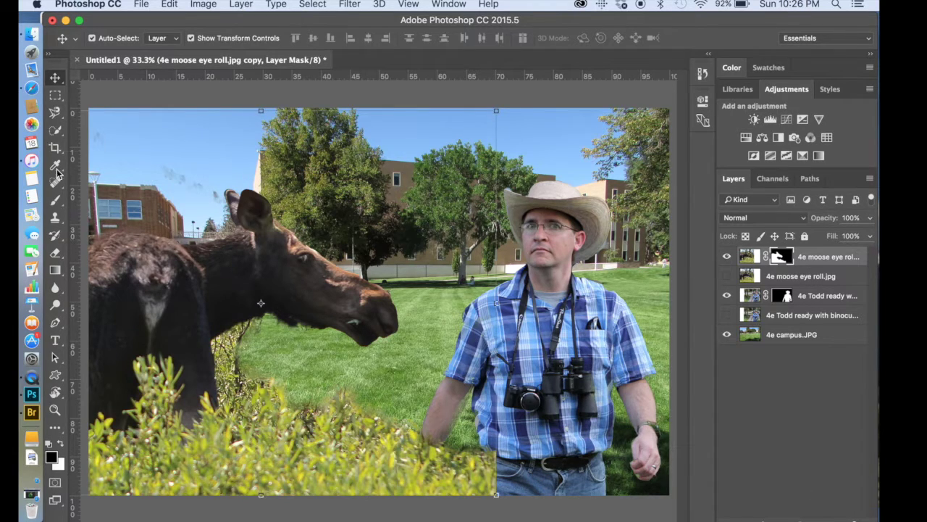
- Undo the trial bush-mask strokes over Todd's jeans and place the moose copy layer below Todd
{"action": "key", "text": "b"}
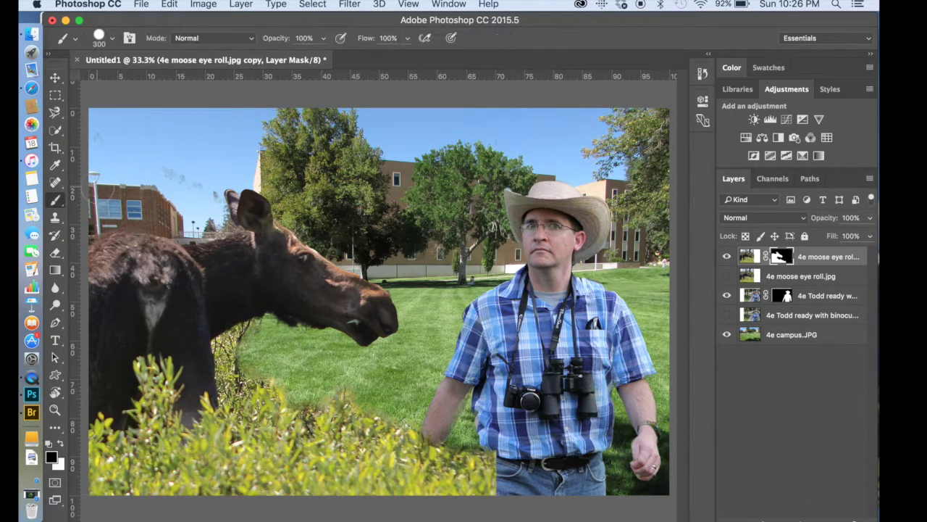
{"action": "mouse_move", "coordinate": [450, 445]}
{"action": "left_mouse_down"}
{"action": "mouse_move", "coordinate": [485, 457]}
{"action": "mouse_move", "coordinate": [507, 478]}
{"action": "mouse_move", "coordinate": [402, 435]}
{"action": "mouse_move", "coordinate": [478, 496]}
{"action": "mouse_move", "coordinate": [441, 486]}
{"action": "mouse_move", "coordinate": [456, 489]}
{"action": "mouse_move", "coordinate": [449, 500]}
{"action": "mouse_move", "coordinate": [439, 477]}
{"action": "mouse_move", "coordinate": [392, 456]}
{"action": "mouse_move", "coordinate": [389, 427]}
{"action": "left_mouse_up"}
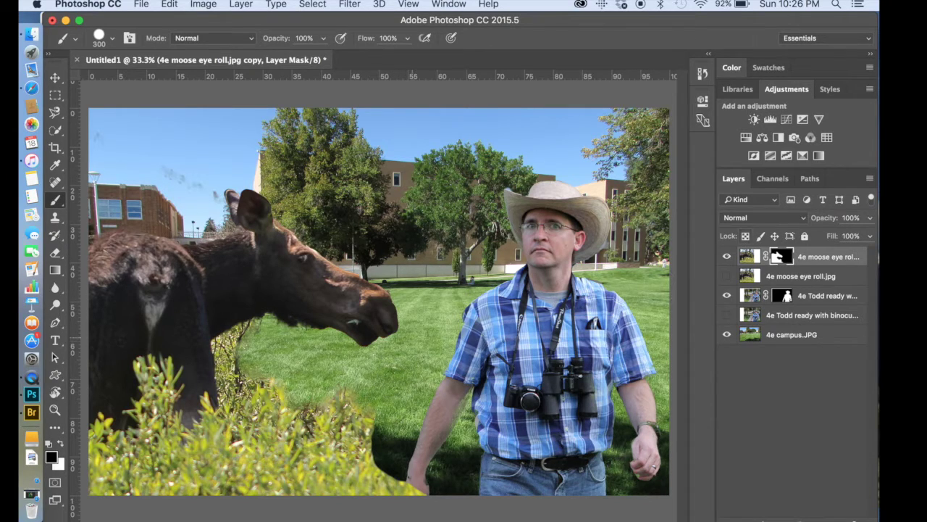
{"action": "key", "text": "super+z"}
{"action": "key", "text": "super+z"}
{"action": "key", "text": "super+alt+z"}
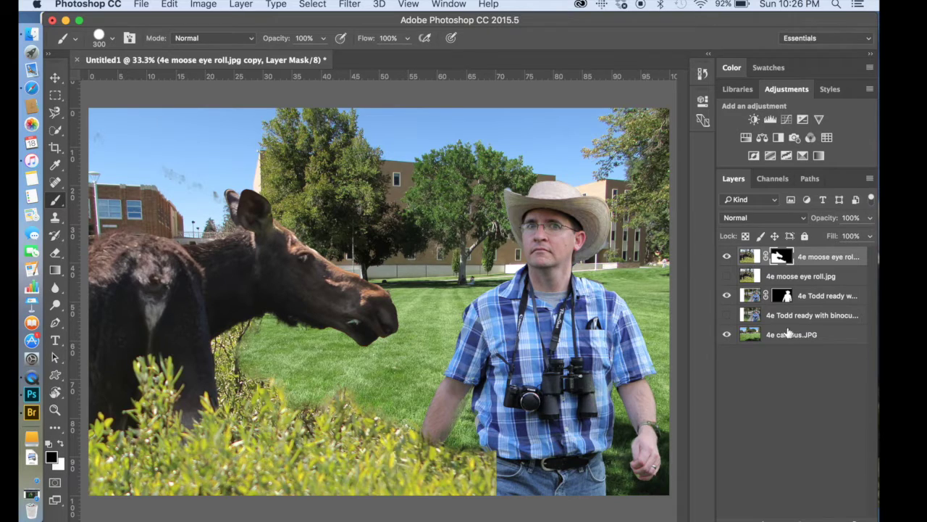
{"action": "left_click_drag", "start_coordinate": [749, 257], "coordinate": [758, 308]}
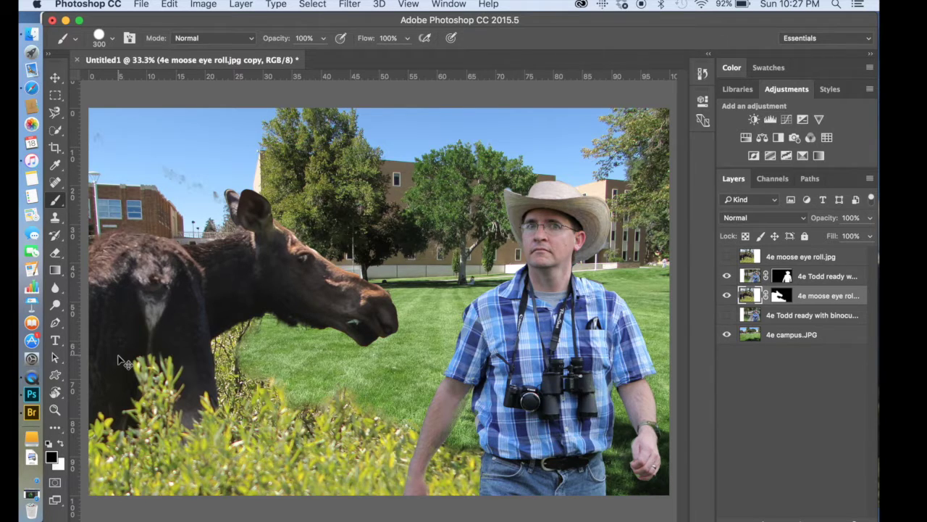
- Shift the moose cut-out to the right and slightly down
{"action": "scroll", "coordinate": [123, 363], "scroll_direction": "up", "scroll_amount": 1}
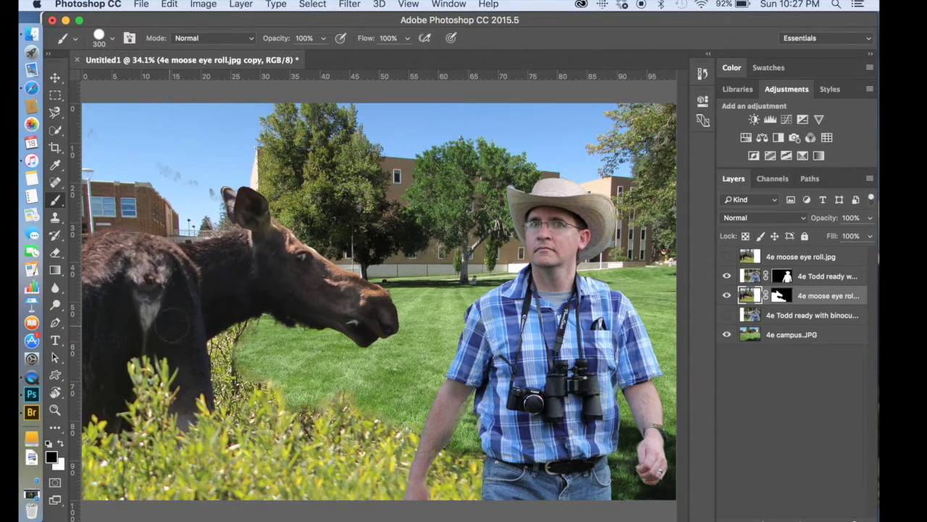
{"action": "key", "text": "v"}
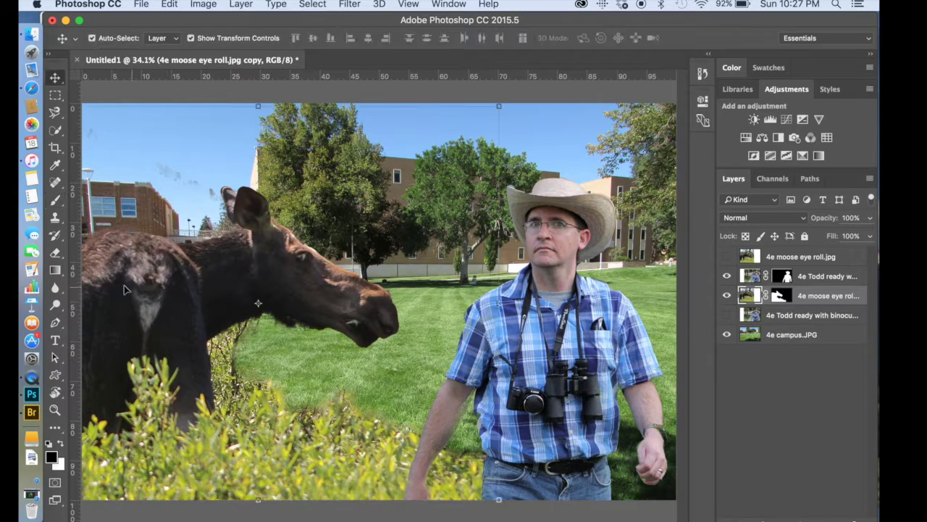
{"action": "mouse_move", "coordinate": [120, 290]}
{"action": "left_mouse_down"}
{"action": "mouse_move", "coordinate": [150, 298]}
{"action": "mouse_move", "coordinate": [163, 289]}
{"action": "left_mouse_up"}
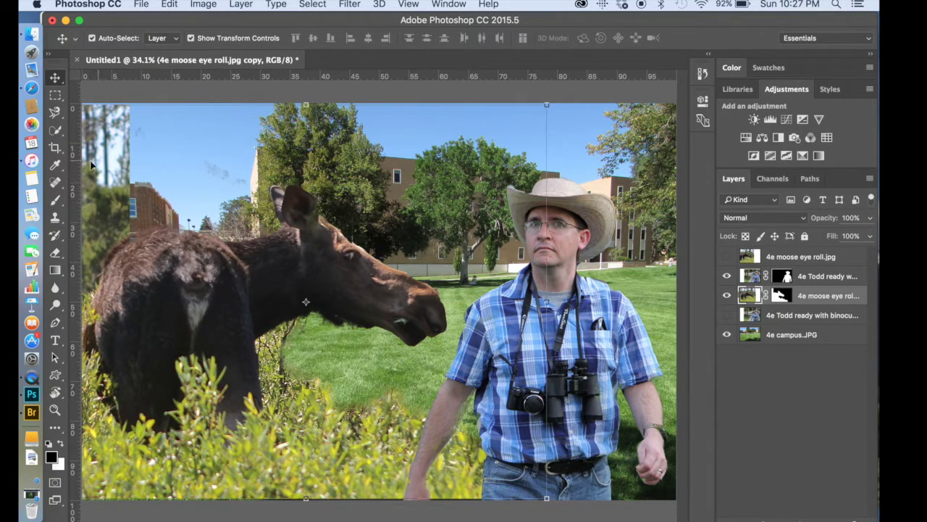
- Paint black on the moose layer mask over the leftover forest at the left edge and top-left corner
{"action": "key", "text": "b"}
{"action": "left_click_drag", "start_coordinate": [116, 174], "coordinate": [114, 189]}
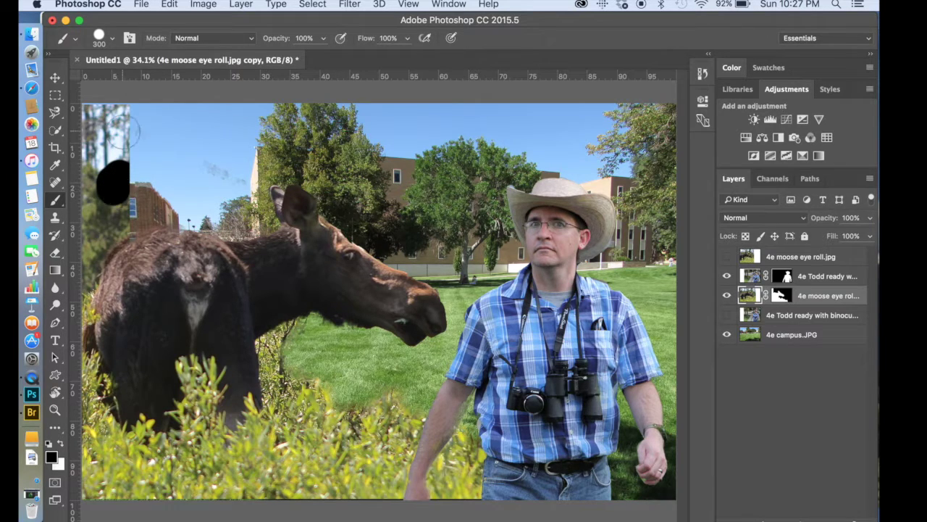
{"action": "key", "text": "super+z"}
{"action": "left_click", "coordinate": [781, 296]}
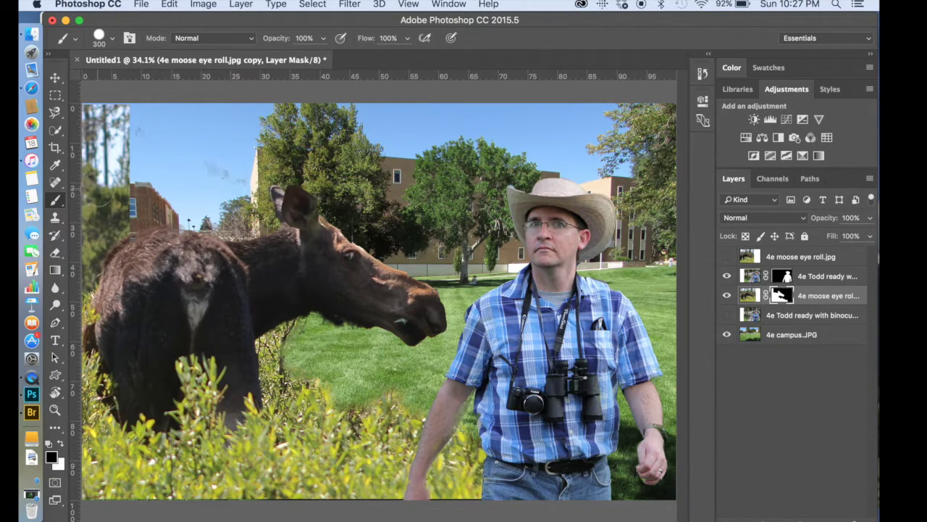
{"action": "left_click_drag", "start_coordinate": [101, 190], "coordinate": [138, 192]}
{"action": "mouse_move", "coordinate": [109, 156]}
{"action": "left_mouse_down"}
{"action": "mouse_move", "coordinate": [110, 98]}
{"action": "mouse_move", "coordinate": [94, 145]}
{"action": "mouse_move", "coordinate": [131, 207]}
{"action": "mouse_move", "coordinate": [116, 207]}
{"action": "mouse_move", "coordinate": [74, 250]}
{"action": "mouse_move", "coordinate": [73, 265]}
{"action": "mouse_move", "coordinate": [86, 275]}
{"action": "mouse_move", "coordinate": [76, 247]}
{"action": "mouse_move", "coordinate": [72, 311]}
{"action": "mouse_move", "coordinate": [73, 217]}
{"action": "left_mouse_up"}
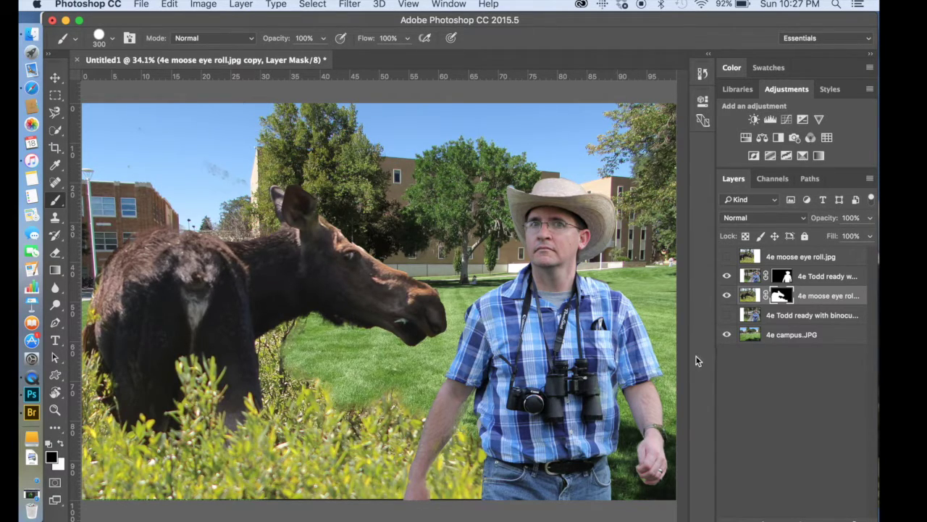
{"action": "left_click", "coordinate": [727, 257]}
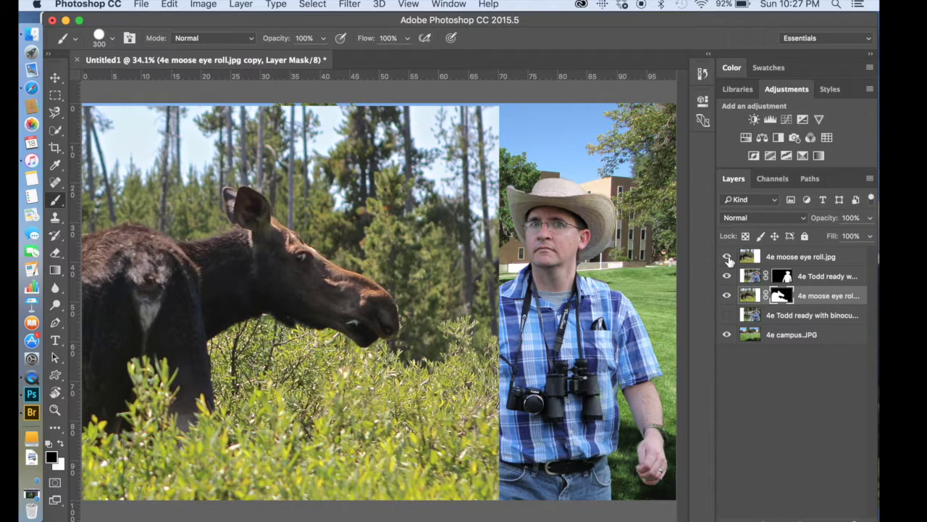
{"action": "left_click", "coordinate": [727, 258]}
{"action": "left_click", "coordinate": [728, 258]}
{"action": "left_click", "coordinate": [728, 258]}
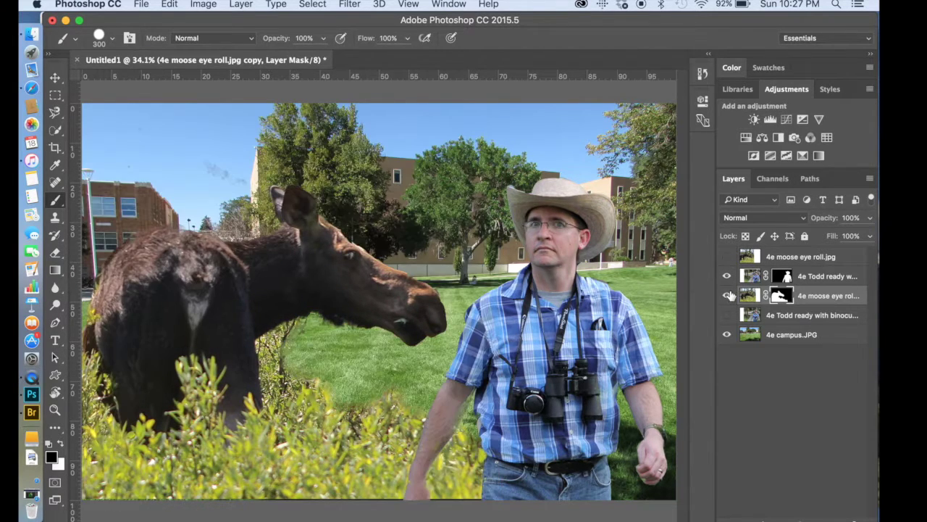
{"action": "left_click", "coordinate": [727, 278]}
{"action": "left_click", "coordinate": [726, 278]}
{"action": "left_click", "coordinate": [727, 316]}
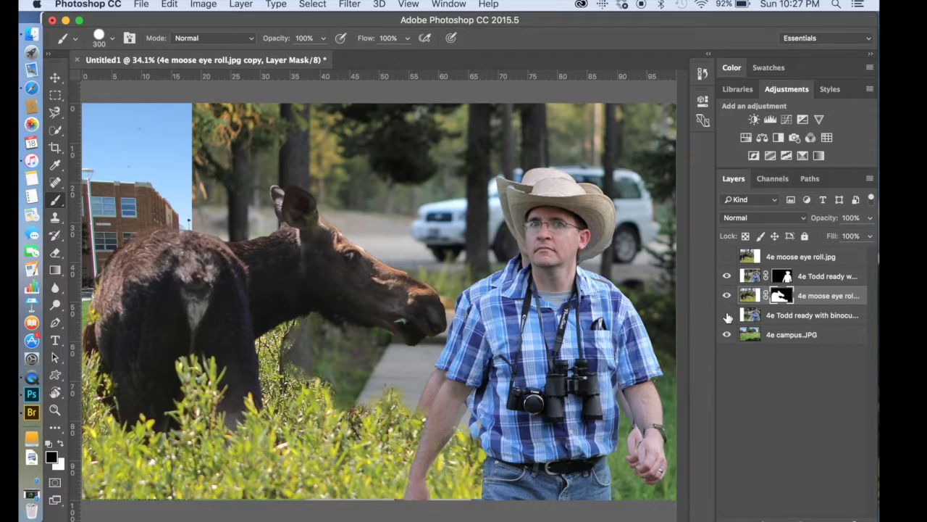
{"action": "left_click", "coordinate": [728, 315]}
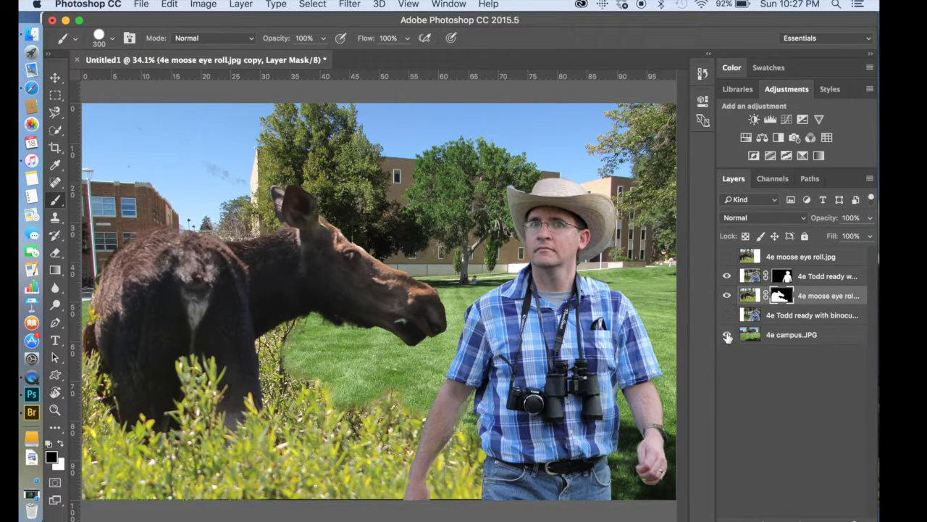